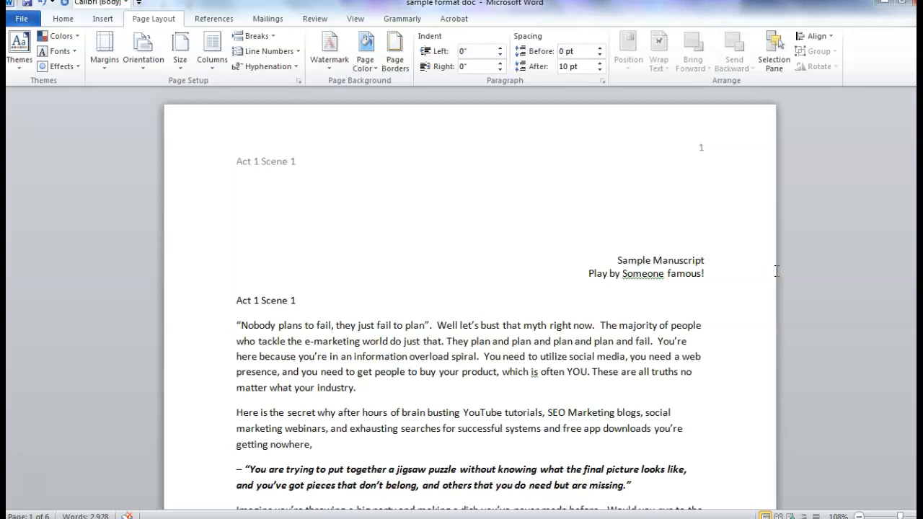
# Examine the page headers and scene headings throughout the sample manuscript, comparing each scene's title with its header text.
pyautogui.click(266, 163)
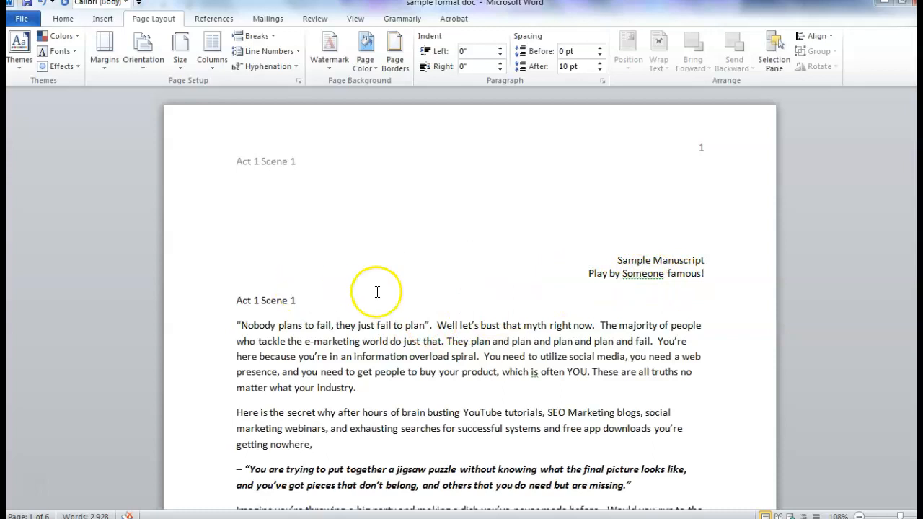
pyautogui.click(371, 257)
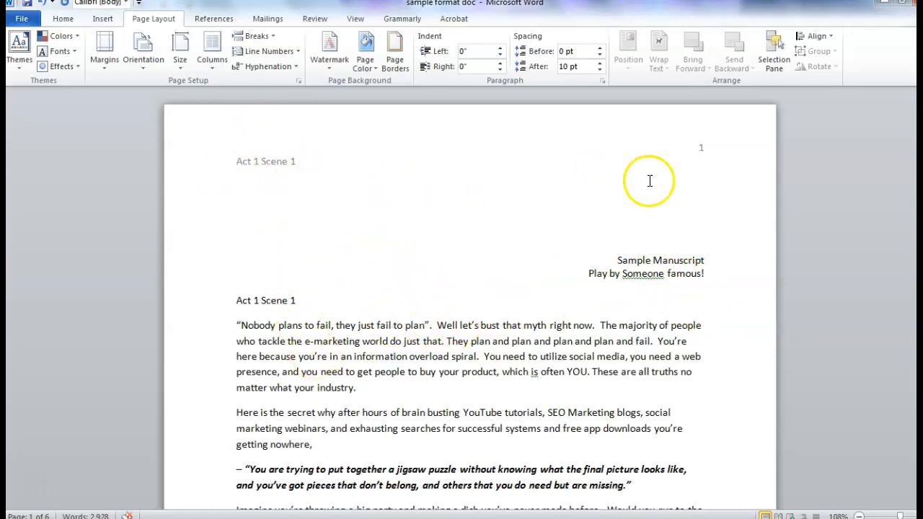
pyautogui.scroll(-20, 650, 181)
pyautogui.scroll(-15, 507, 353)
pyautogui.scroll(-5, 507, 369)
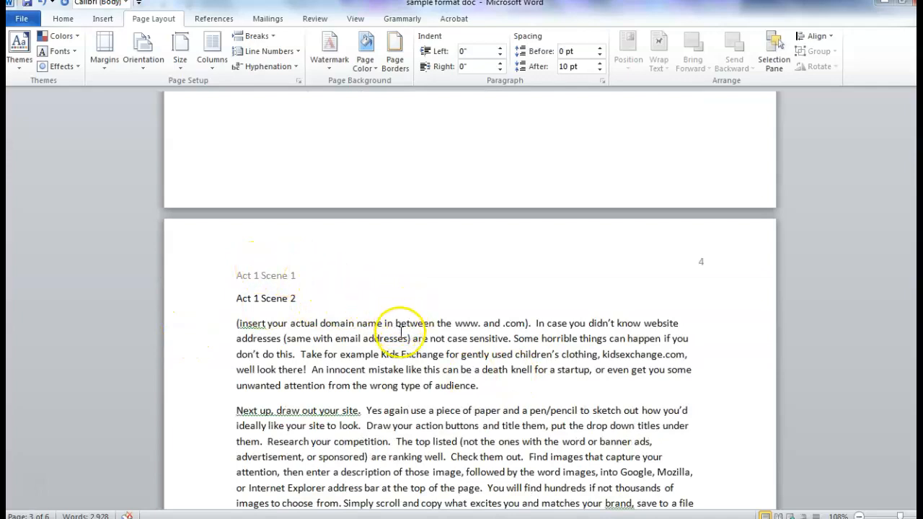
pyautogui.scroll(-20, 402, 331)
pyautogui.scroll(-20, 413, 359)
pyautogui.scroll(12, 430, 378)
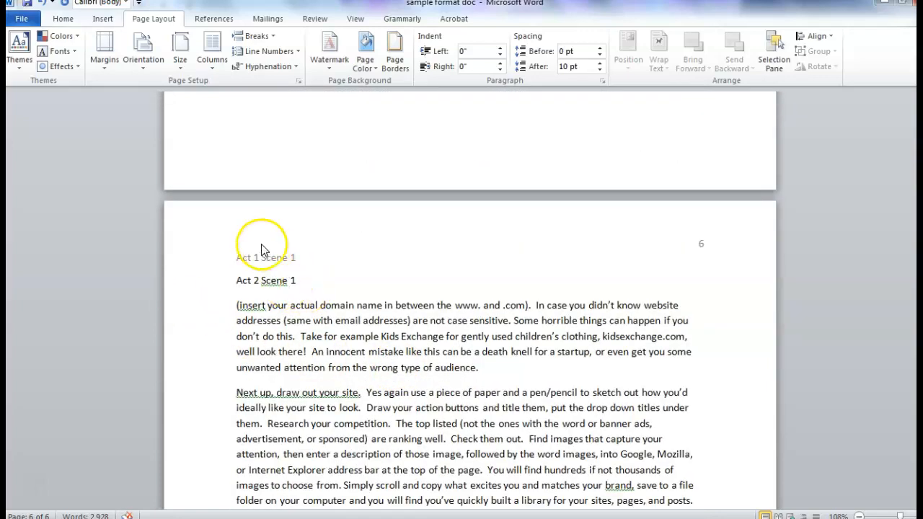
pyautogui.scroll(-7, 421, 340)
pyautogui.scroll(20, 421, 340)
pyautogui.scroll(15, 429, 332)
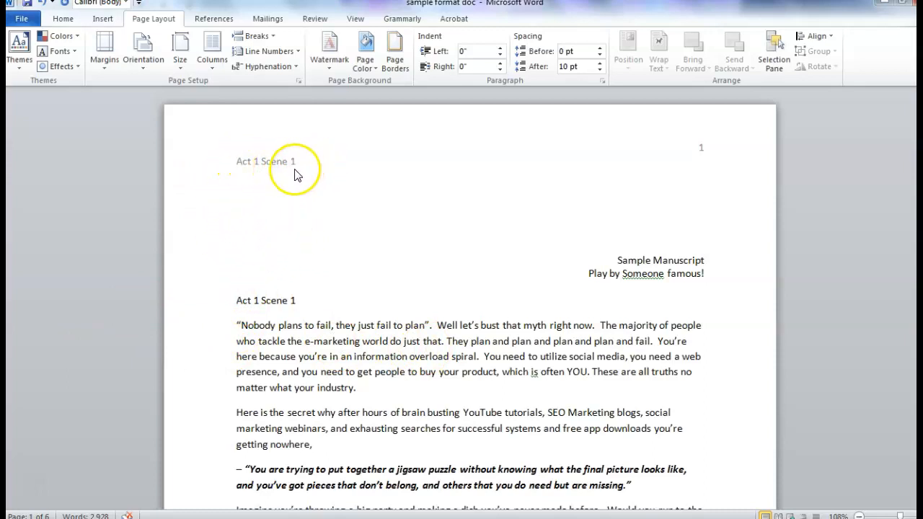
# Change the header text on page 4 to "Act 1 Scene 2" and return to the body text.
pyautogui.scroll(-20, 329, 320)
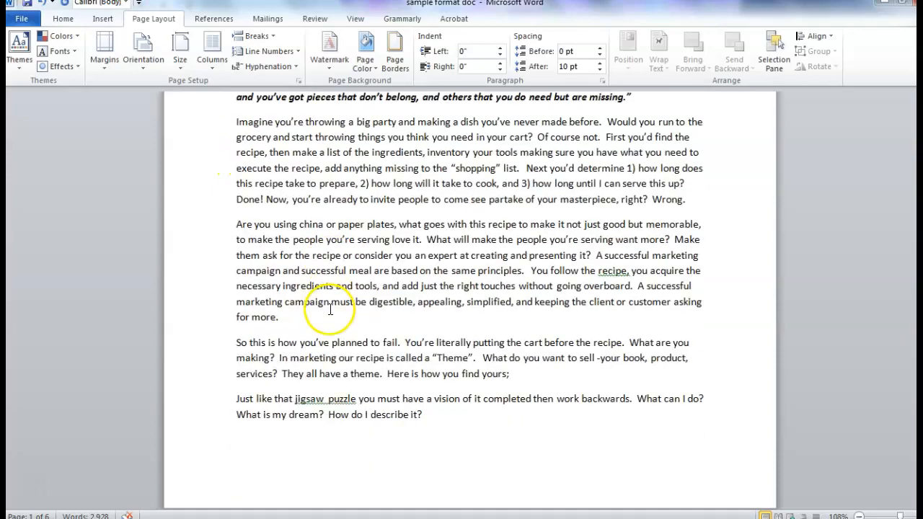
pyautogui.scroll(-8, 339, 346)
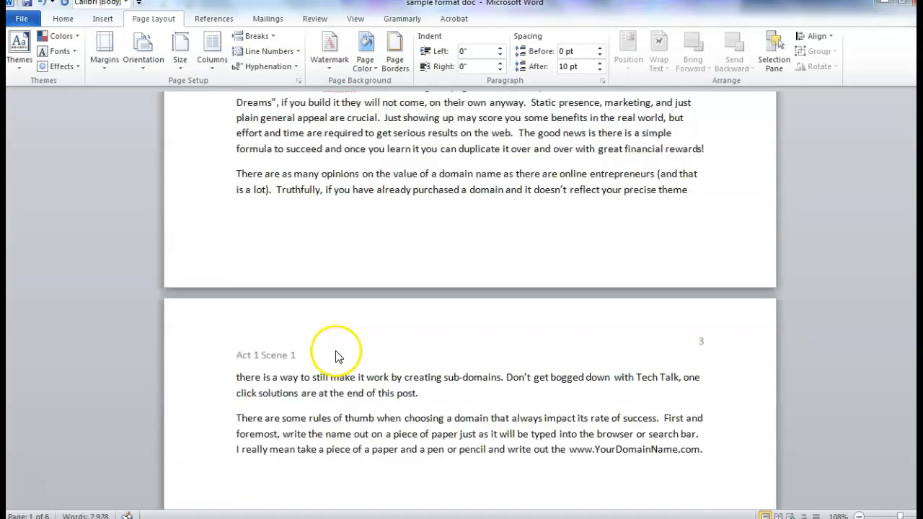
pyautogui.scroll(-5, 291, 282)
pyautogui.scroll(-10, 290, 281)
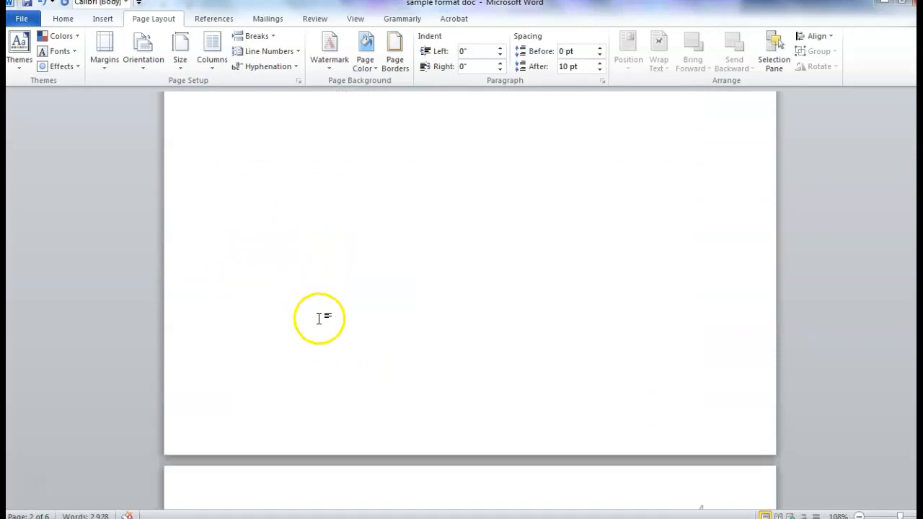
pyautogui.doubleClick(267, 275)
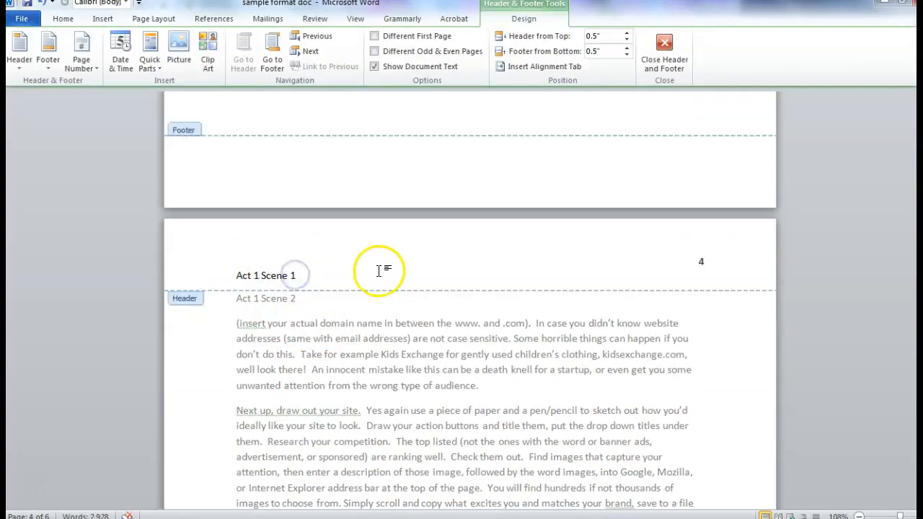
pyautogui.press('Return')
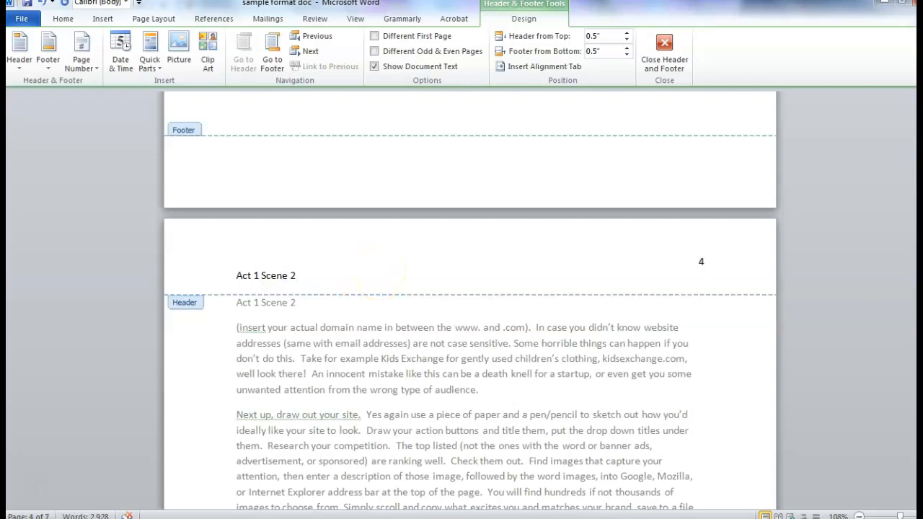
pyautogui.click(637, 412)
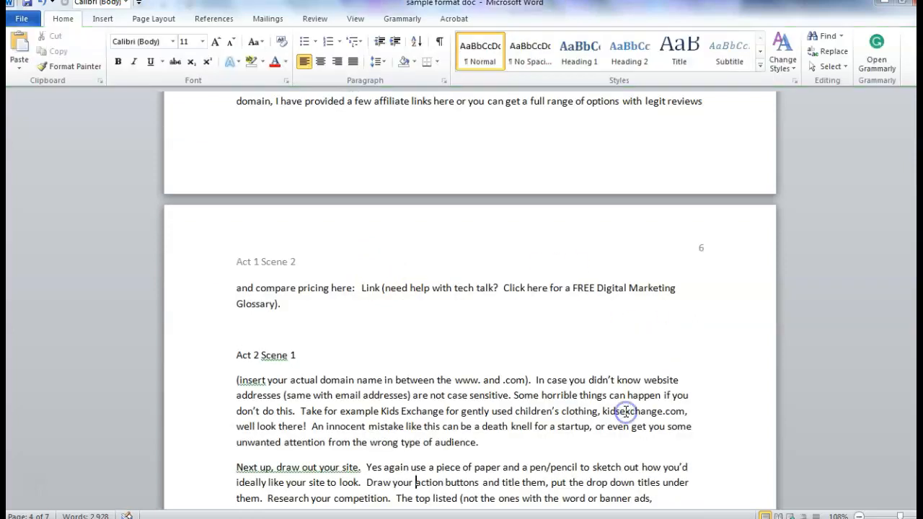
# Check the header text on the later pages and on page 1 against the scene headings in the body.
pyautogui.scroll(-10, 423, 461)
pyautogui.scroll(6, 434, 459)
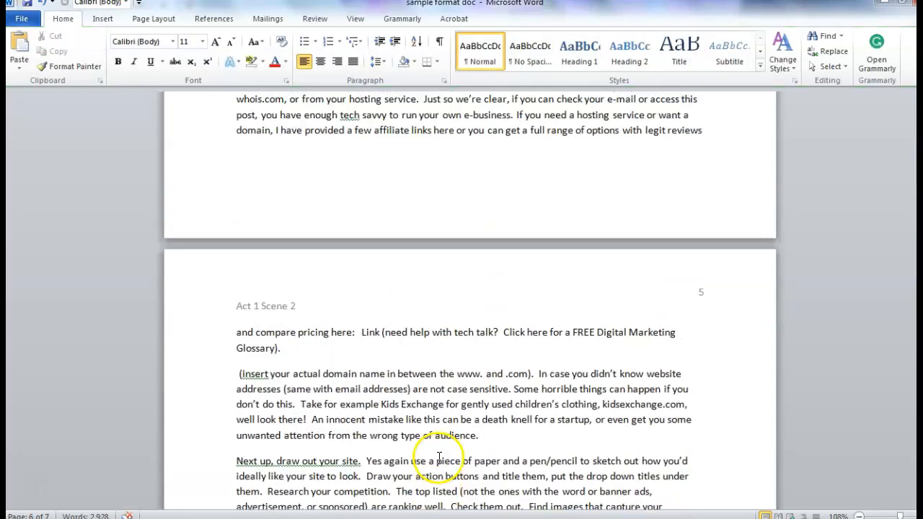
pyautogui.scroll(20, 480, 437)
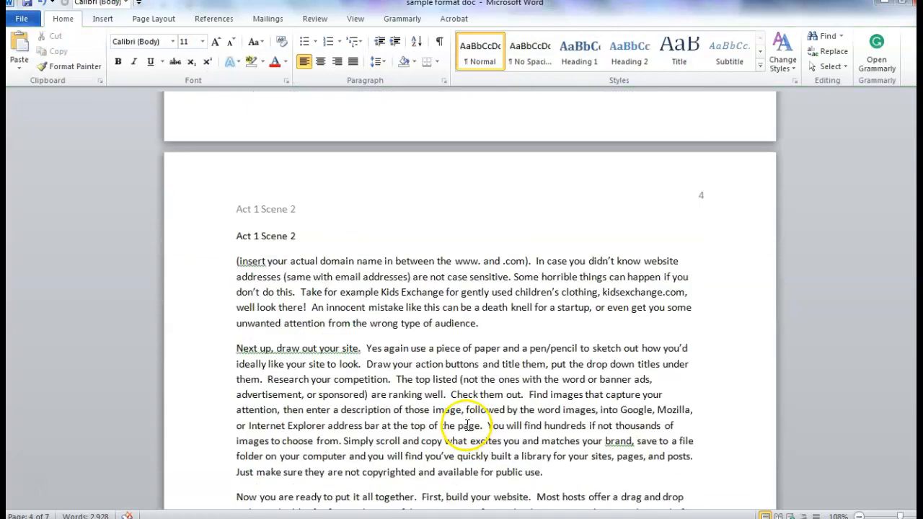
pyautogui.scroll(20, 468, 424)
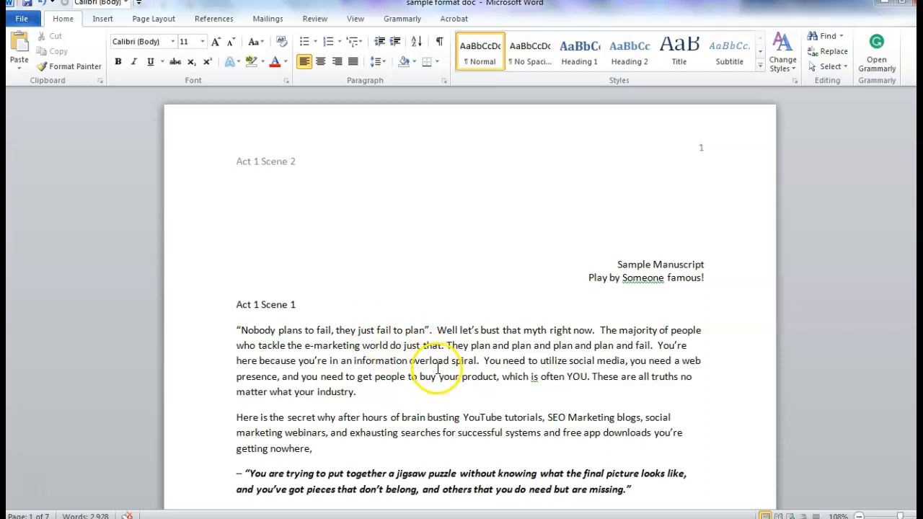
pyautogui.scroll(-3, 418, 353)
pyautogui.scroll(3, 418, 346)
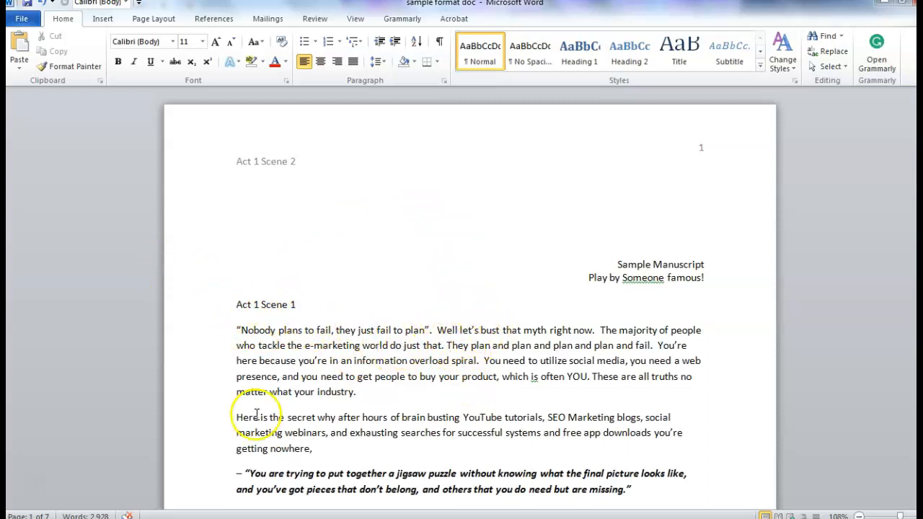
pyautogui.click(27, 20)
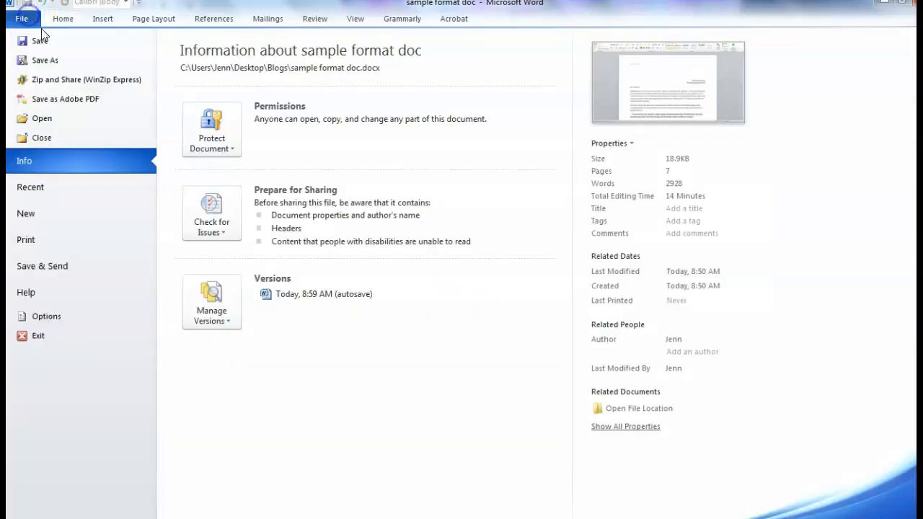
pyautogui.click(34, 118)
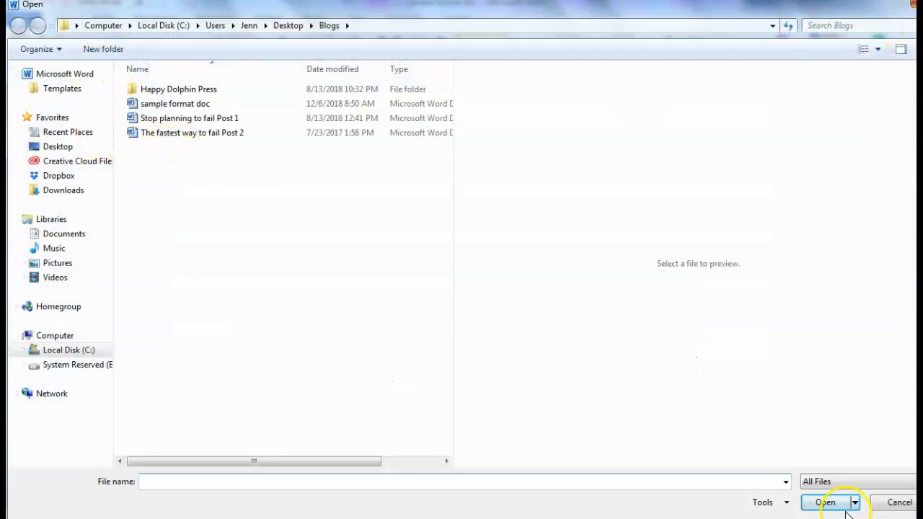
pyautogui.click(894, 502)
# Create a new blank document.
pyautogui.click(28, 20)
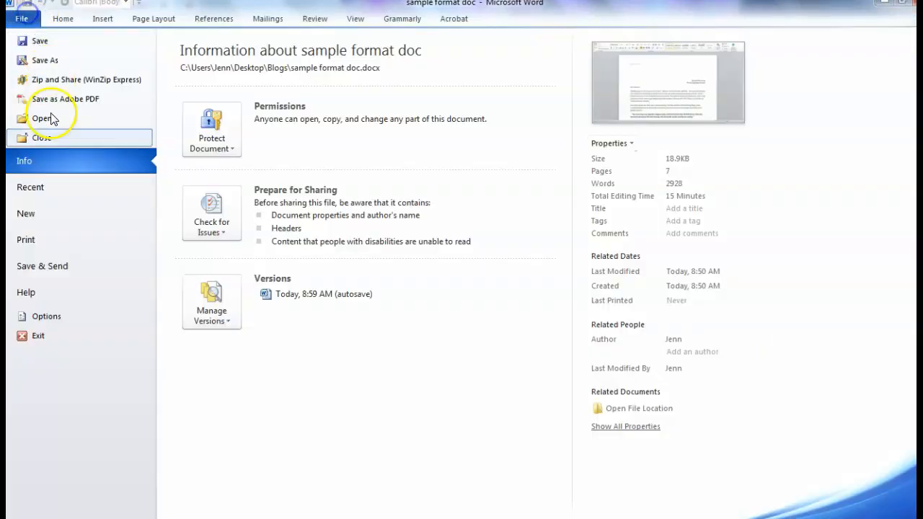
pyautogui.click(42, 215)
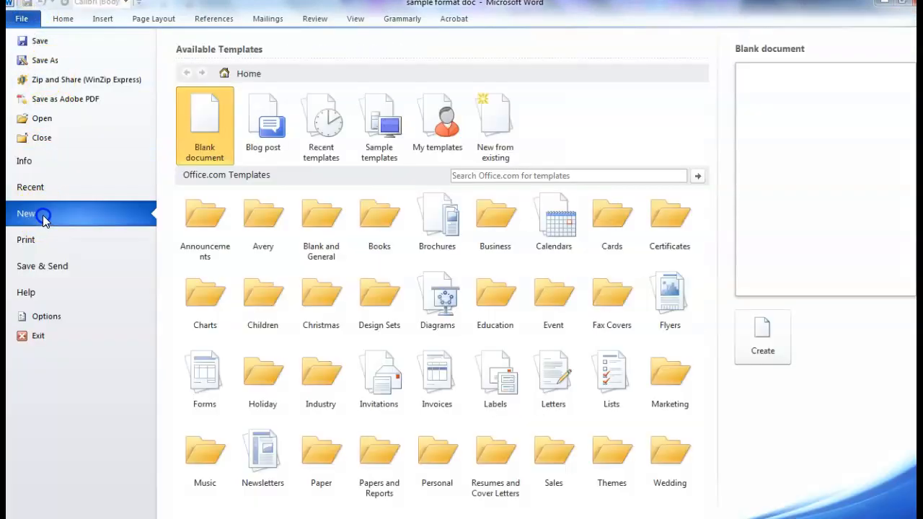
pyautogui.doubleClick(207, 127)
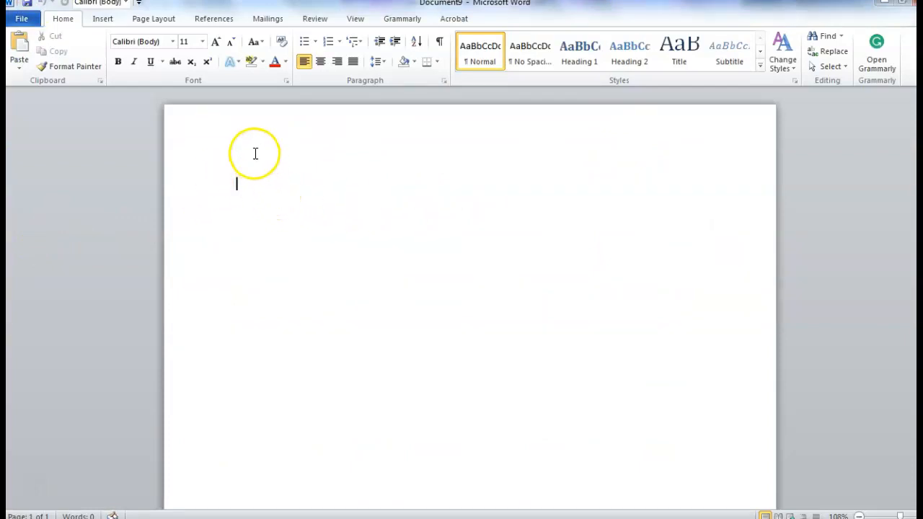
# Switch back to the sample format doc and review the extent of Act 1 Scene 1, from page 1 to page 3.
pyautogui.moveTo(183, 511)
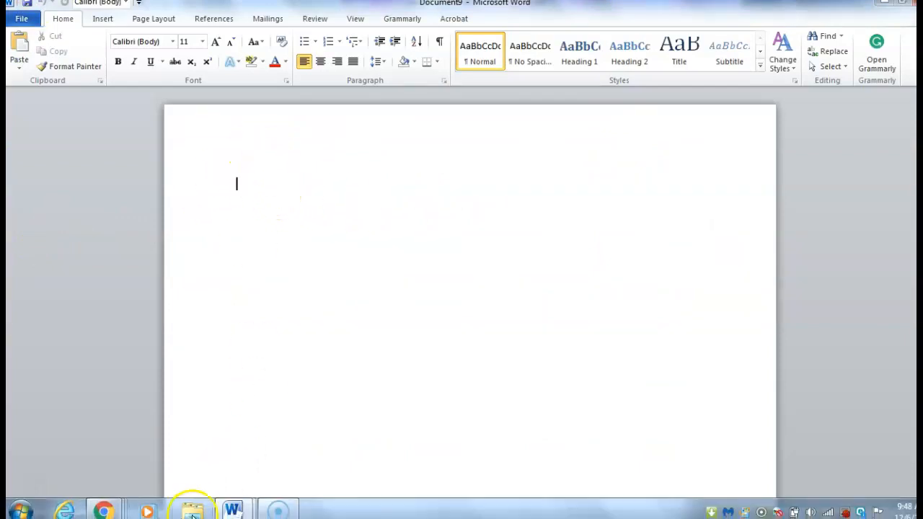
pyautogui.moveTo(243, 512)
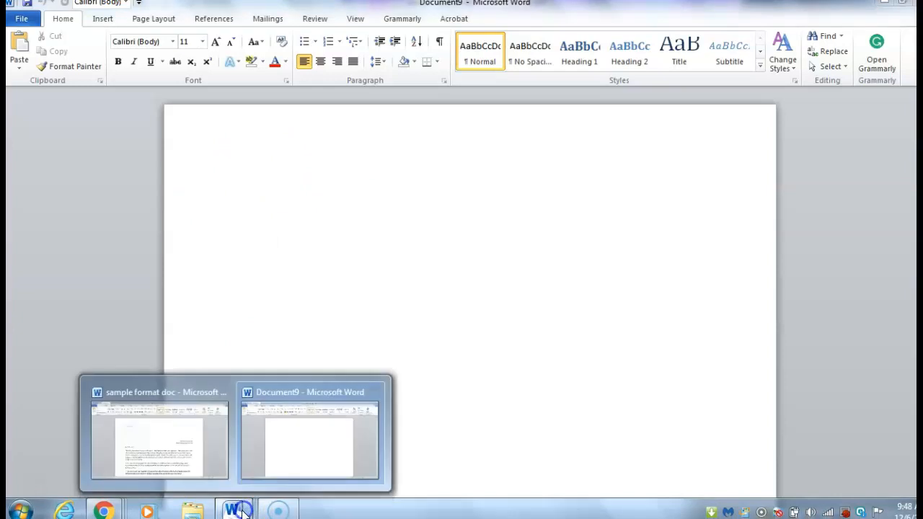
pyautogui.click(166, 451)
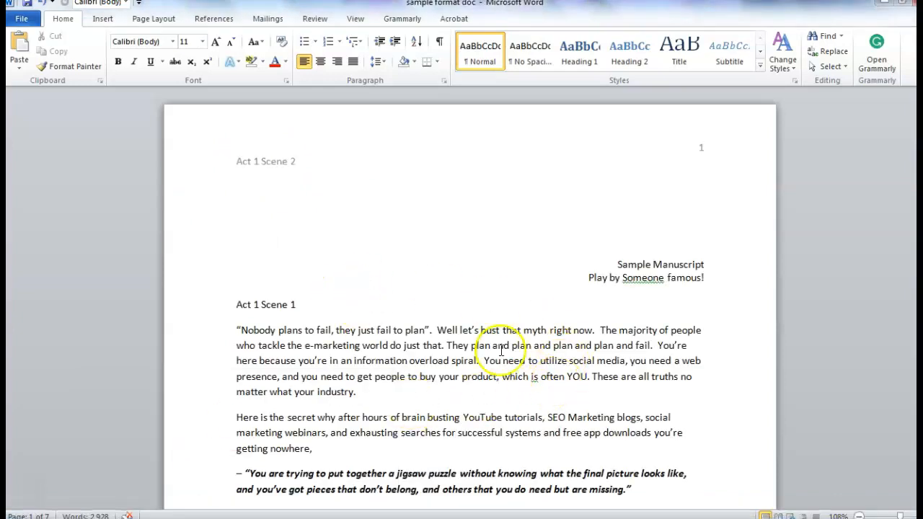
pyautogui.scroll(-10, 544, 377)
pyautogui.scroll(9, 452, 299)
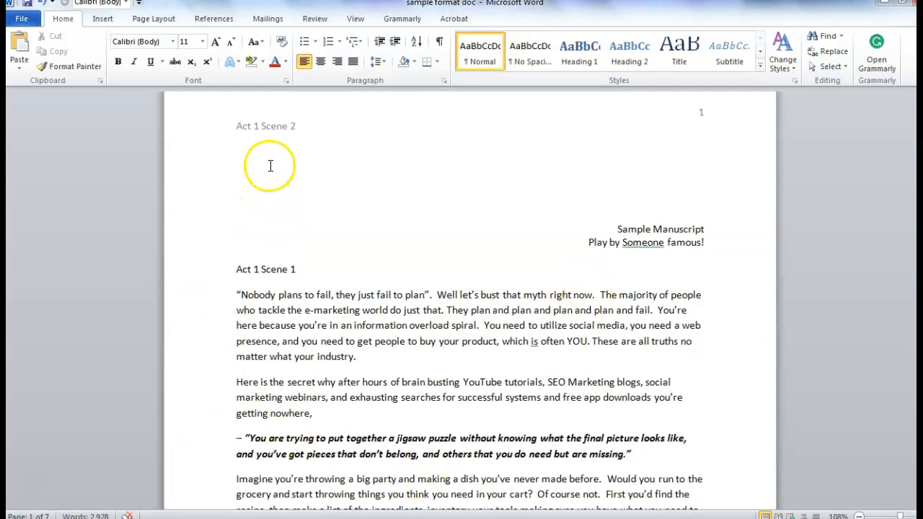
pyautogui.scroll(-20, 331, 309)
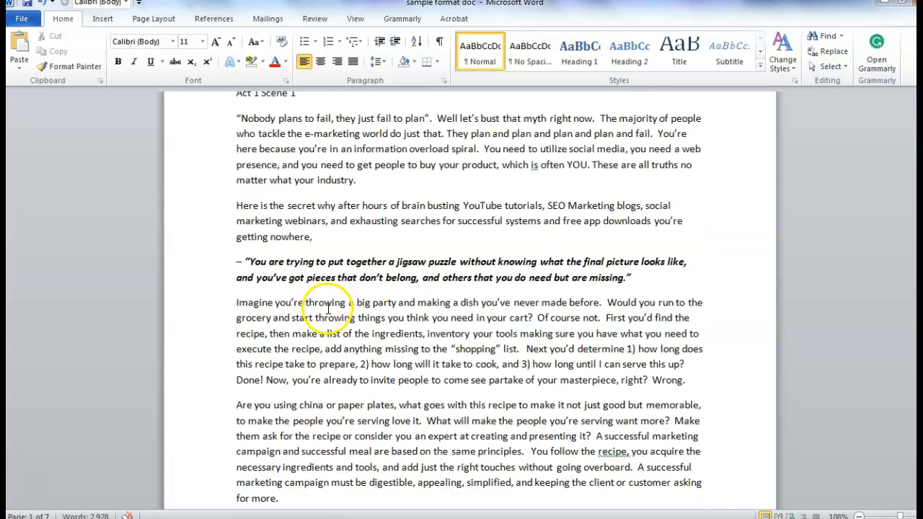
pyautogui.scroll(-15, 334, 310)
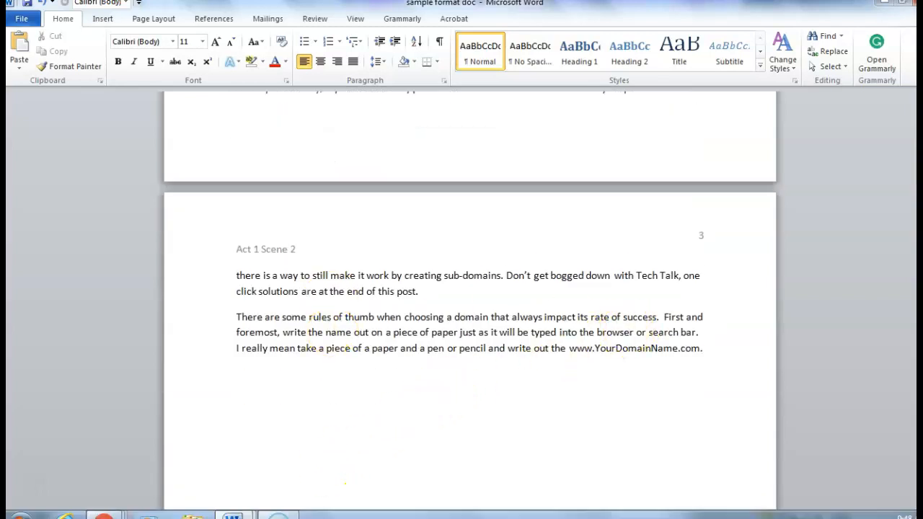
# In the new blank document, enter "Act 1 Scene 1" as the page header and return to the body.
pyautogui.moveTo(235, 509)
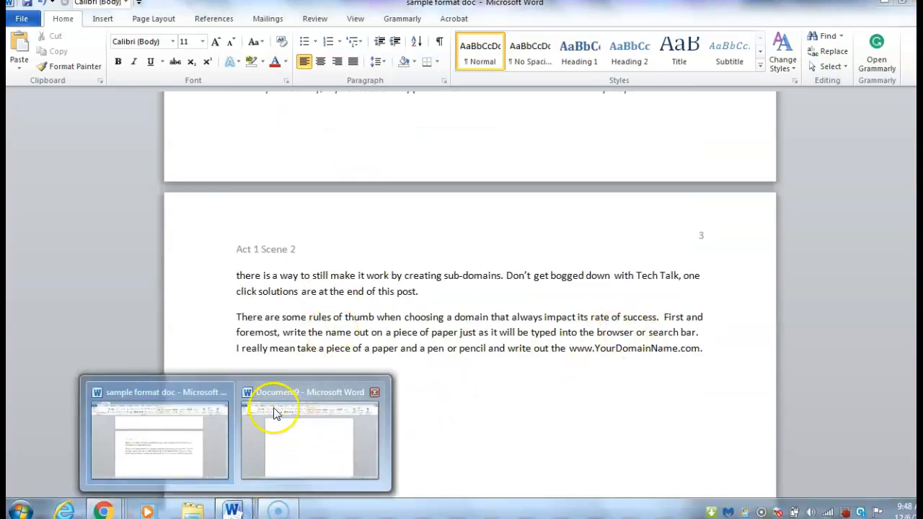
pyautogui.click(267, 443)
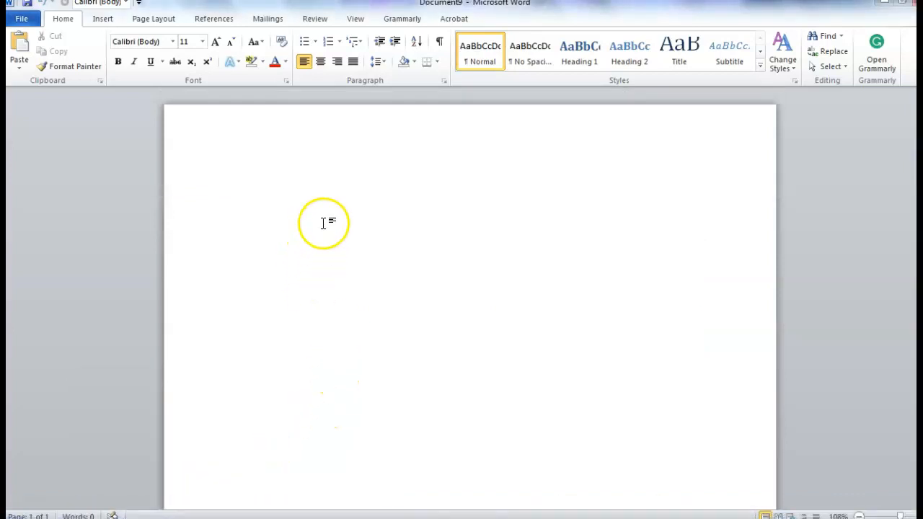
pyautogui.doubleClick(252, 146)
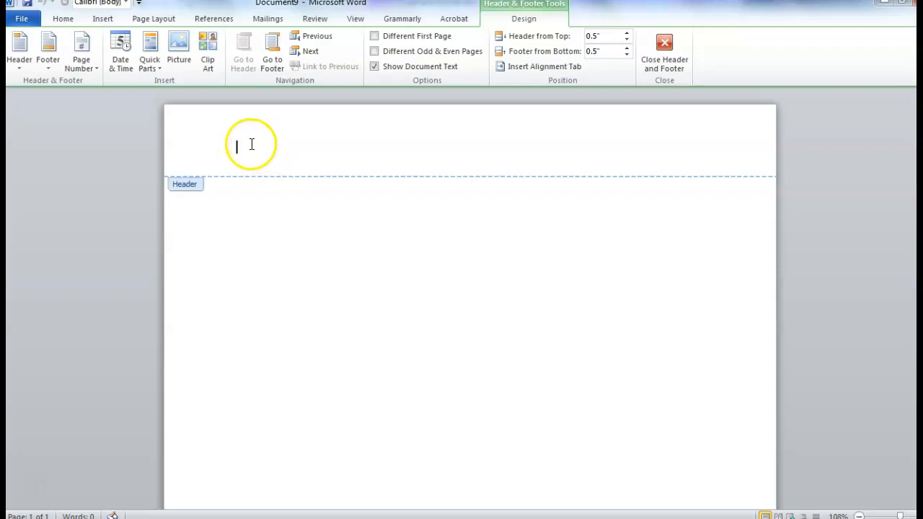
pyautogui.doubleClick(242, 197)
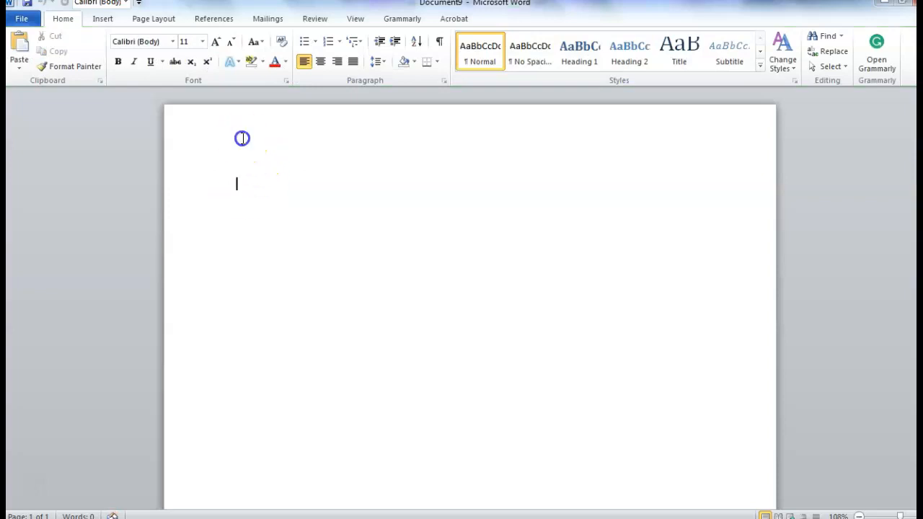
pyautogui.doubleClick(242, 138)
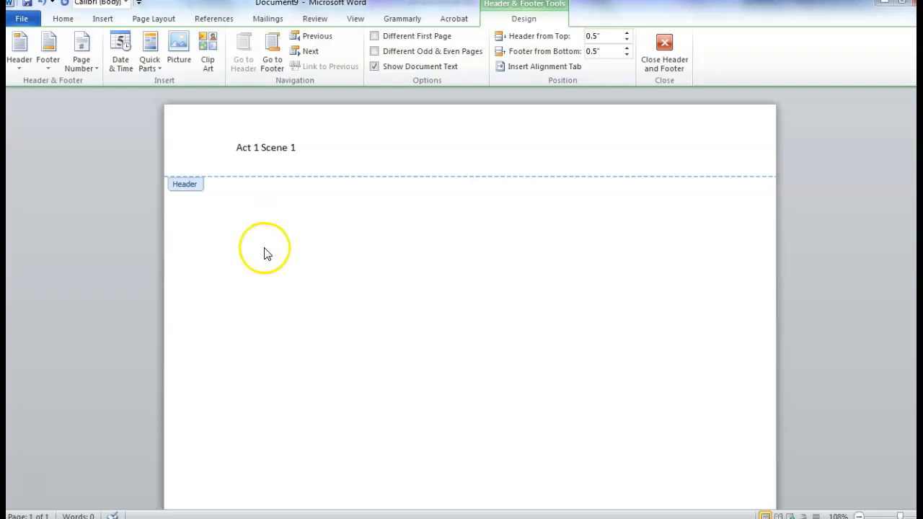
pyautogui.doubleClick(322, 252)
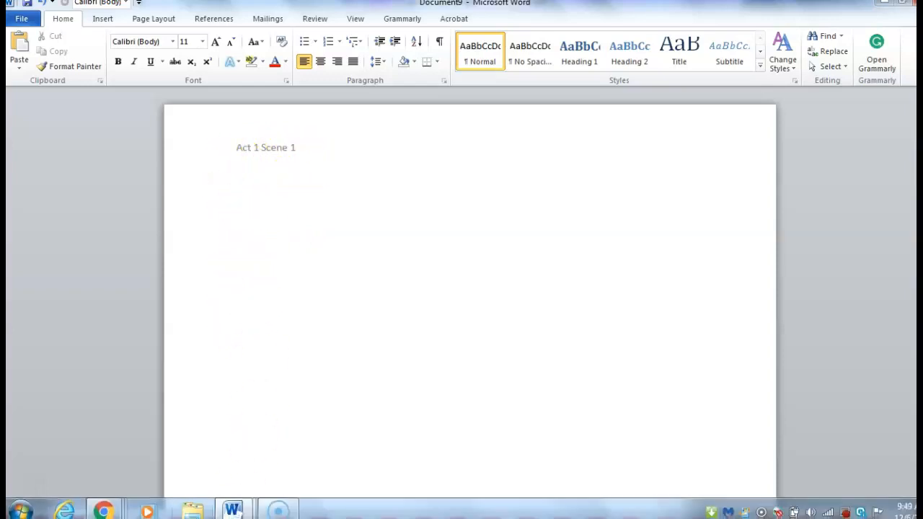
# In the sample format doc, copy everything from the manuscript title to the end of Act 1 Scene 1, and return to the new document.
pyautogui.moveTo(233, 510)
pyautogui.click(191, 443)
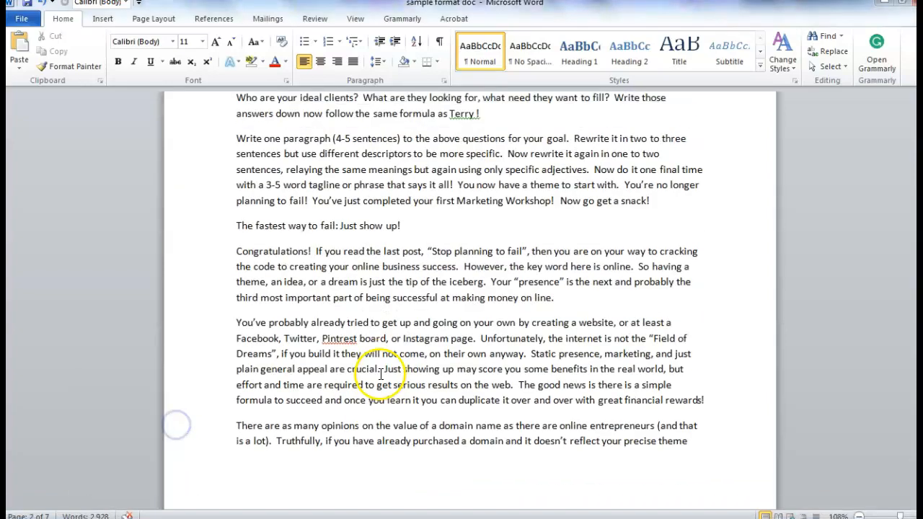
pyautogui.scroll(15, 386, 380)
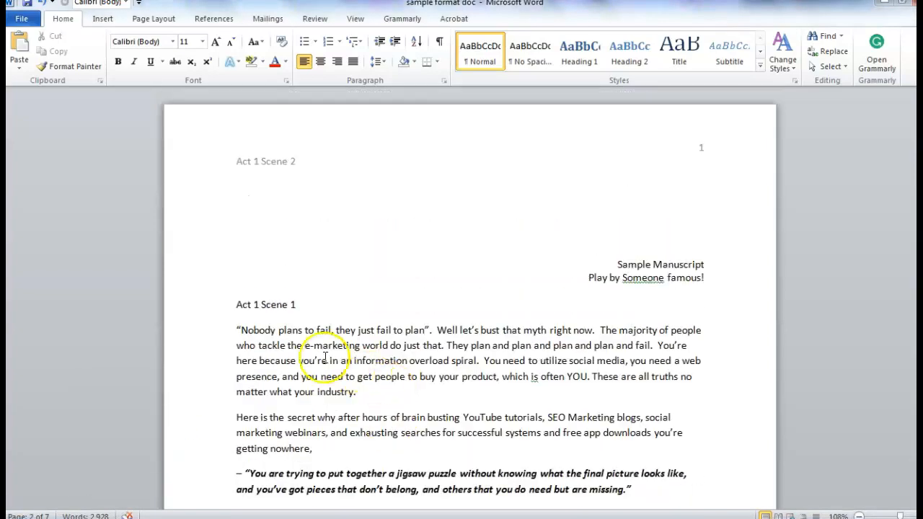
pyautogui.moveTo(615, 265); pyautogui.dragTo(721, 428)
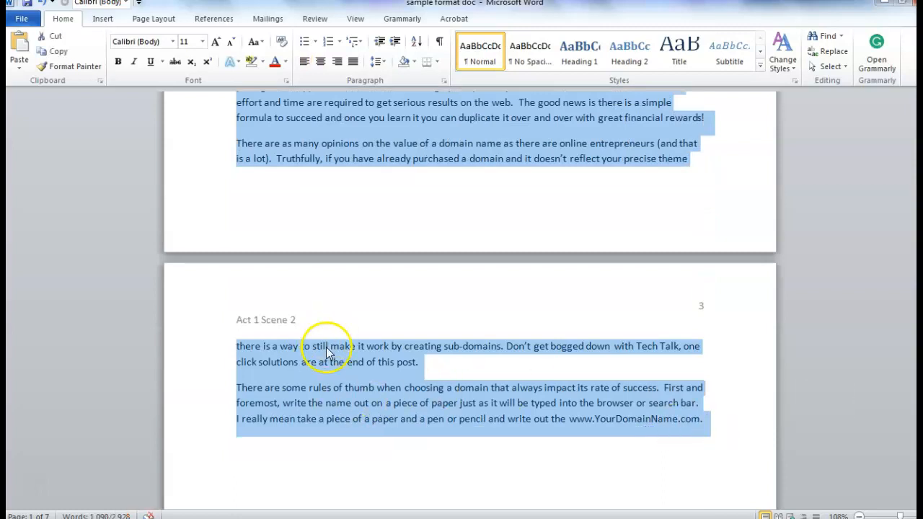
pyautogui.rightClick(335, 393)
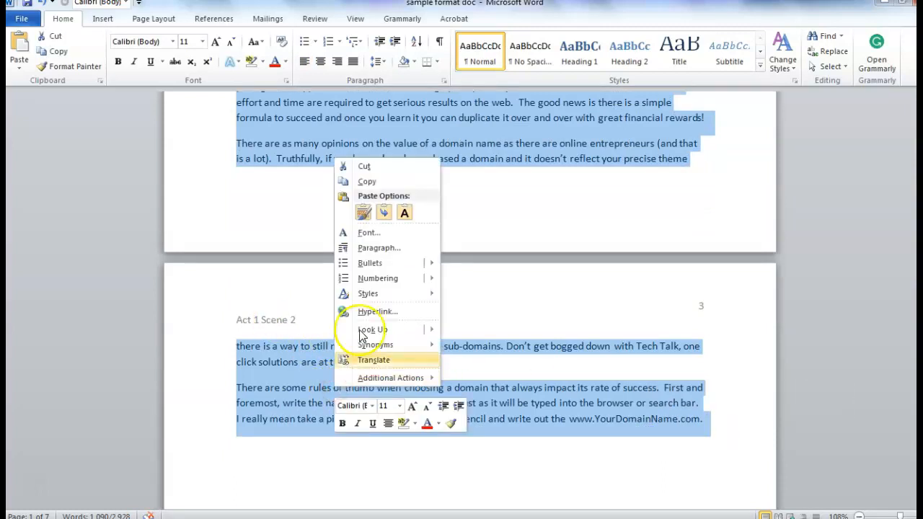
pyautogui.click(369, 183)
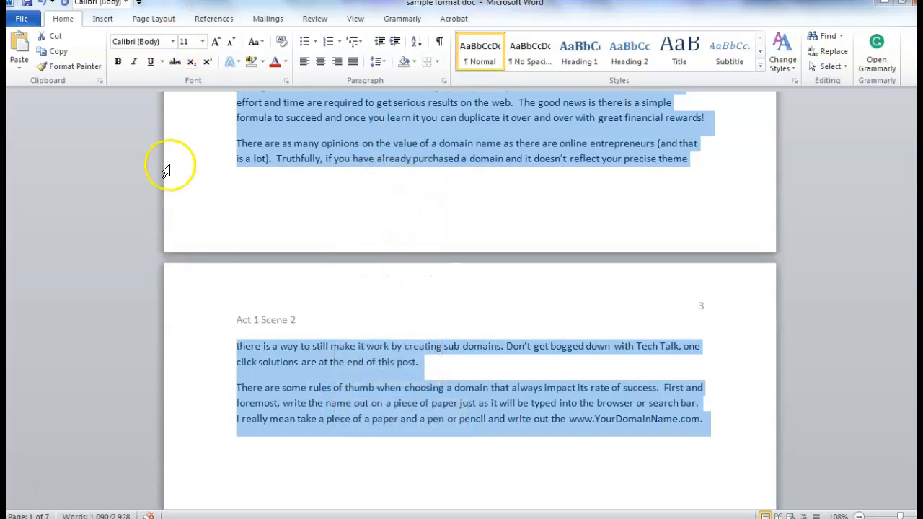
pyautogui.hotkey('alt', 'Tab')
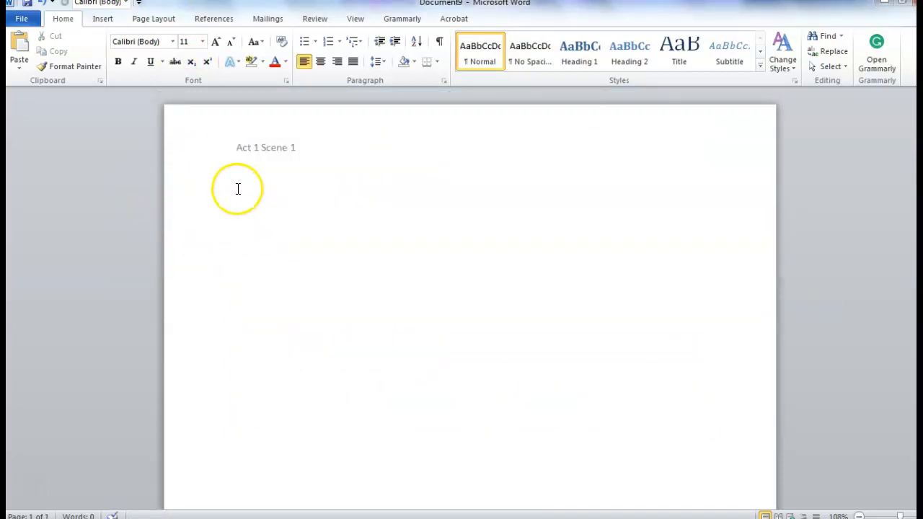
# Try pasting the copied scene into the body as text only, and undo the paste.
pyautogui.rightClick(238, 190)
pyautogui.click(308, 246)
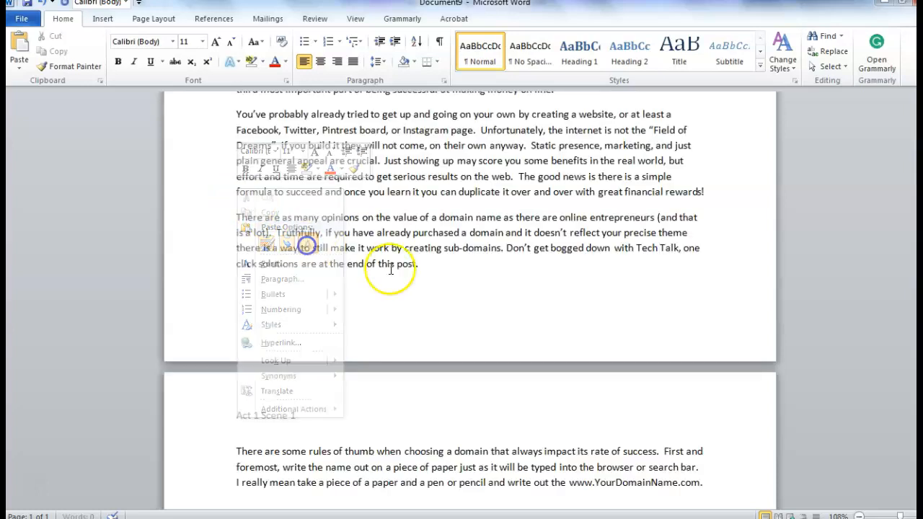
pyautogui.scroll(15, 422, 371)
pyautogui.scroll(10, 448, 375)
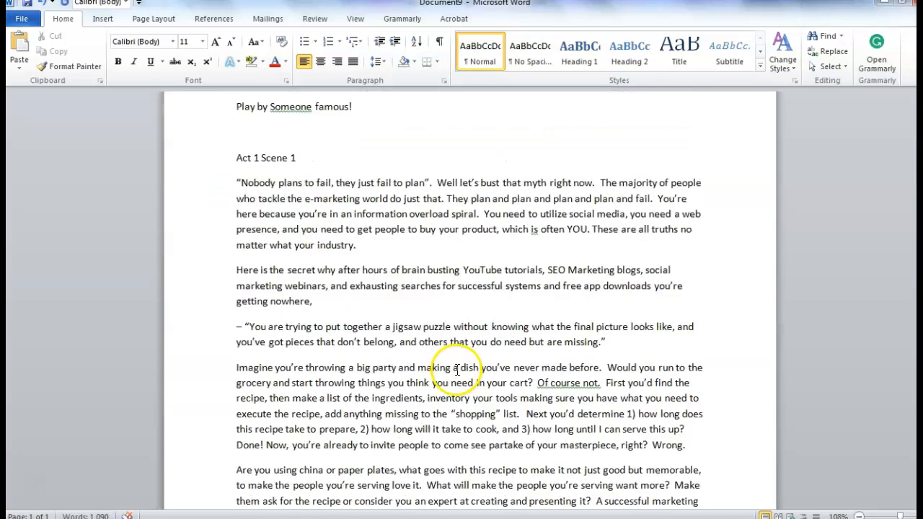
pyautogui.click(440, 41)
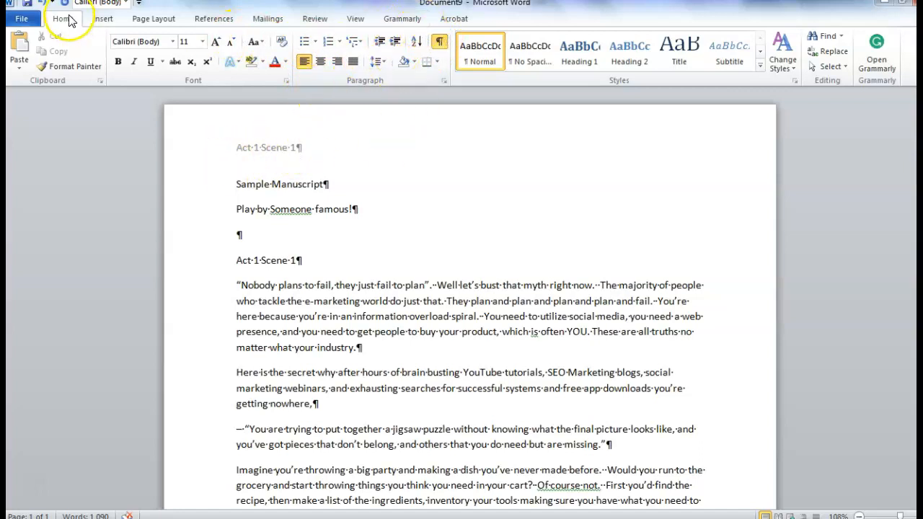
pyautogui.click(41, 3)
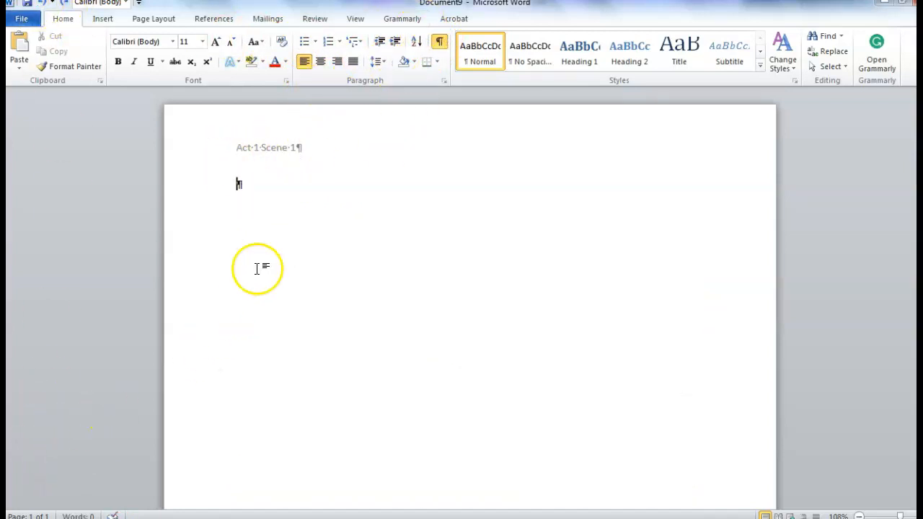
# Paste the copied scene into the document body with its source formatting kept, and check the page header.
pyautogui.rightClick(240, 186)
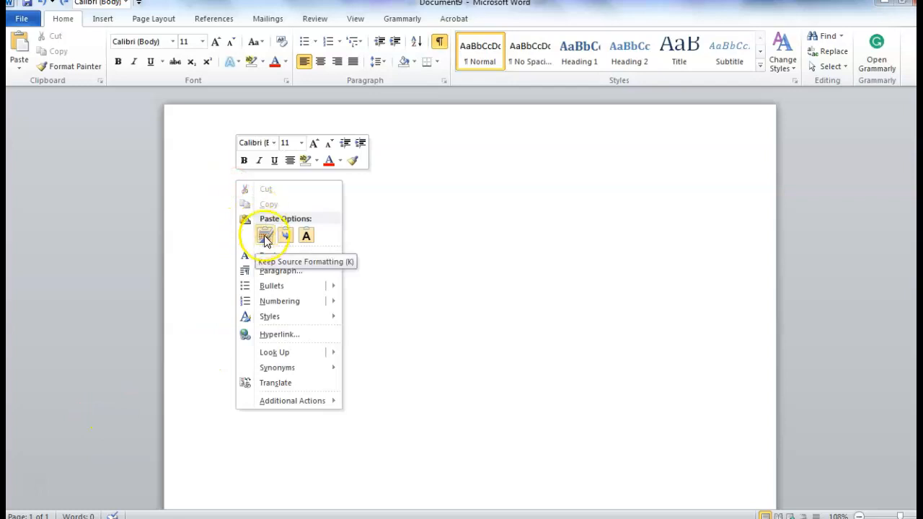
pyautogui.click(264, 238)
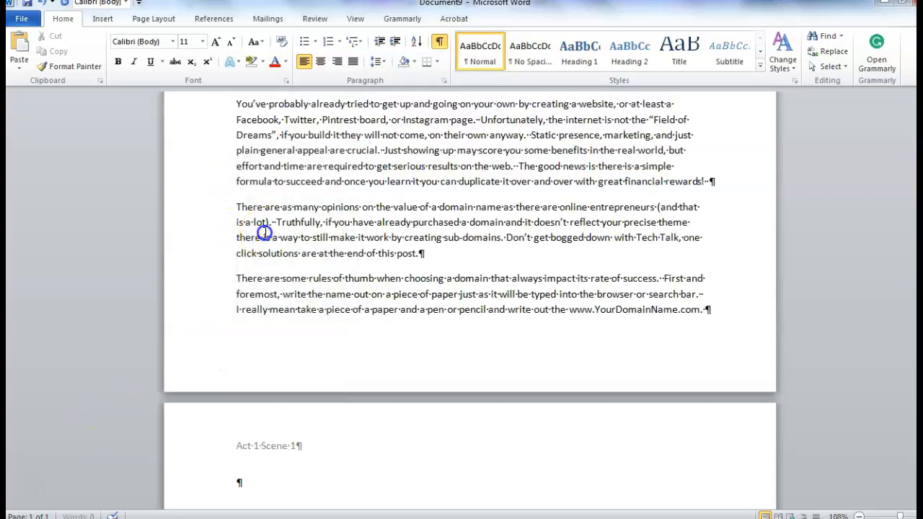
pyautogui.scroll(20, 329, 298)
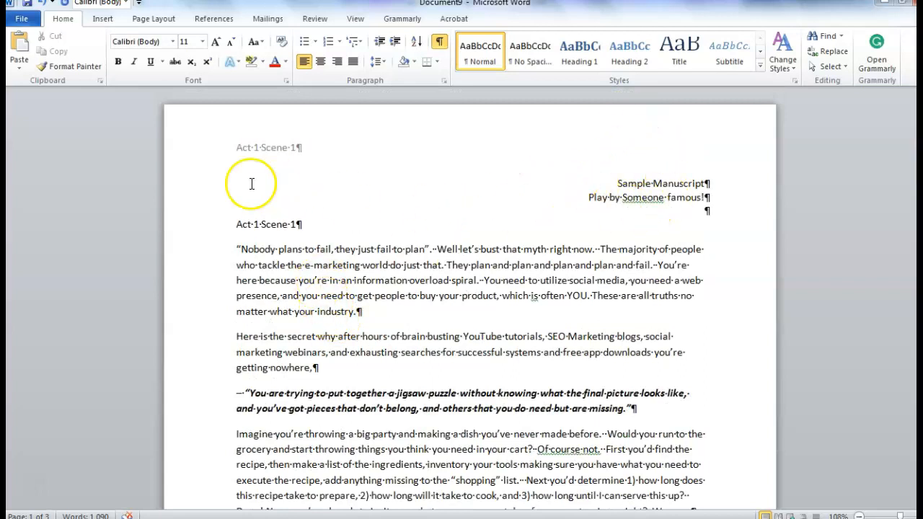
pyautogui.doubleClick(309, 150)
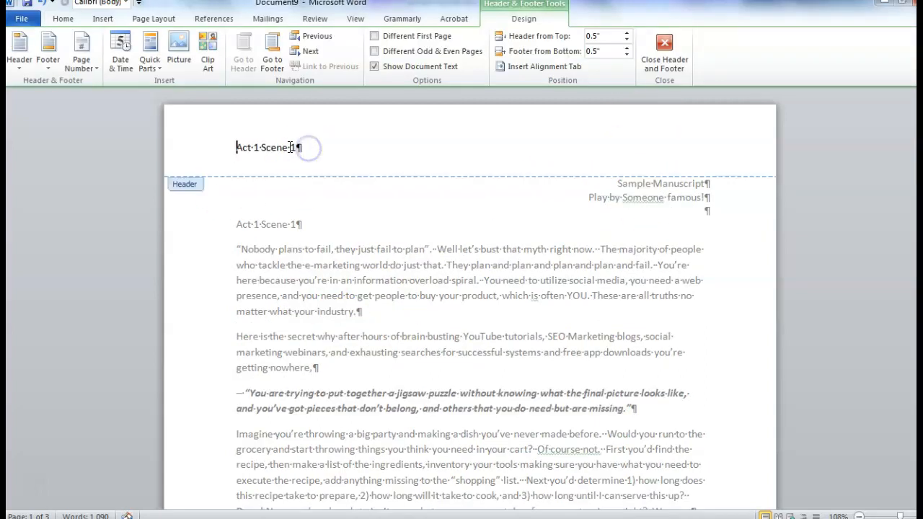
pyautogui.doubleClick(357, 214)
# Delete the empty trailing paragraph after the scene's last line to remove the blank last page.
pyautogui.scroll(1, 382, 332)
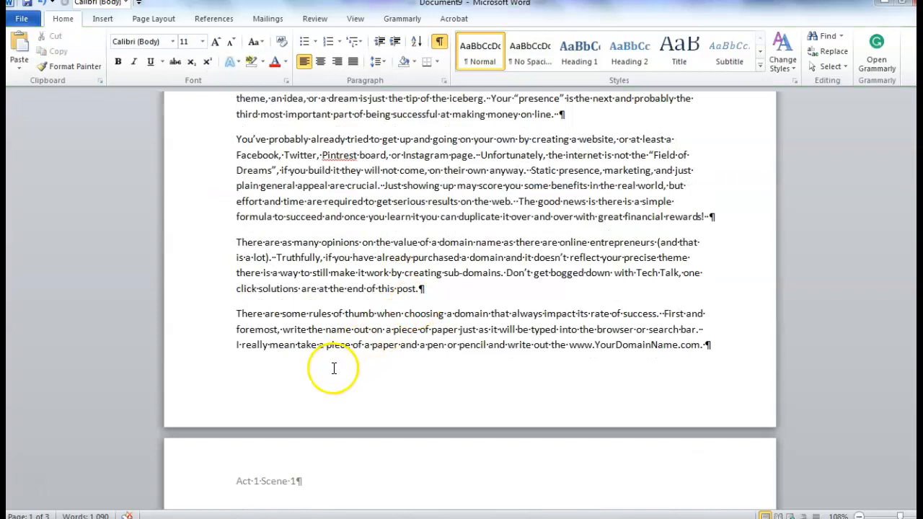
pyautogui.scroll(-4, 332, 372)
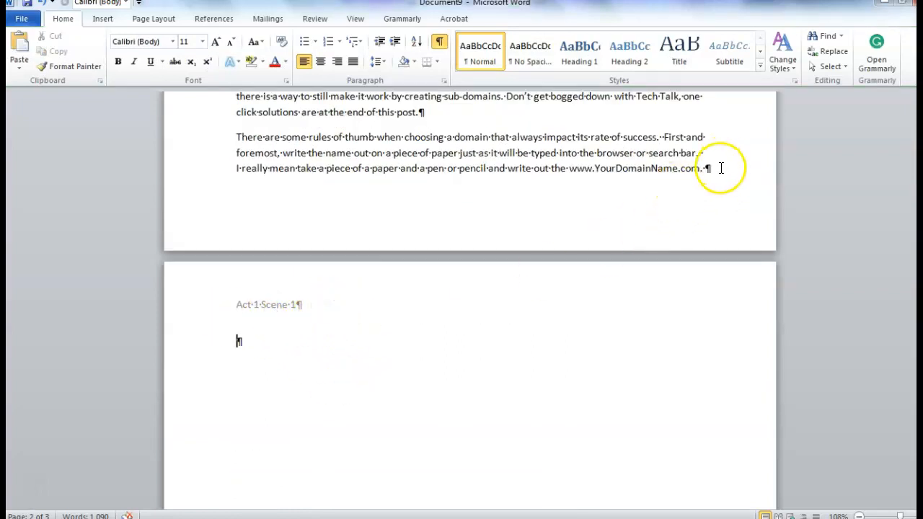
pyautogui.press('Delete')
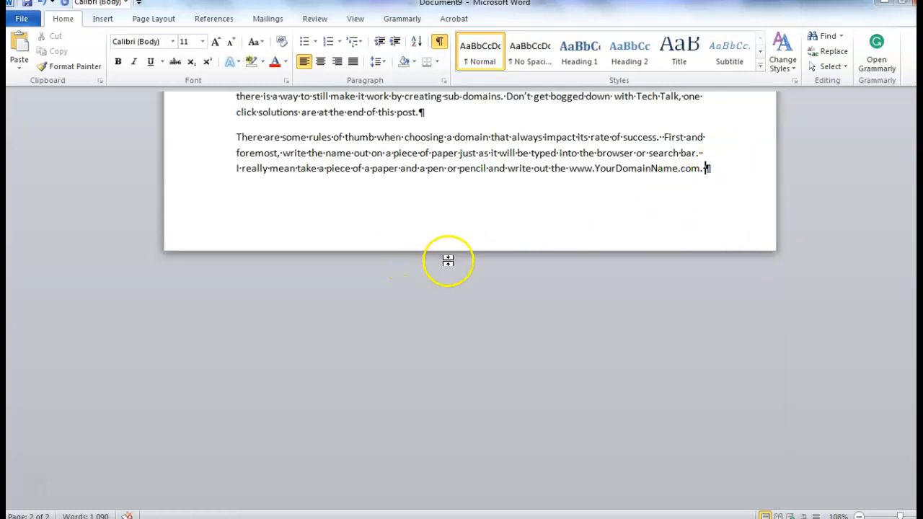
# Examine the header and formatting of the pasted scene across both pages.
pyautogui.scroll(3, 447, 262)
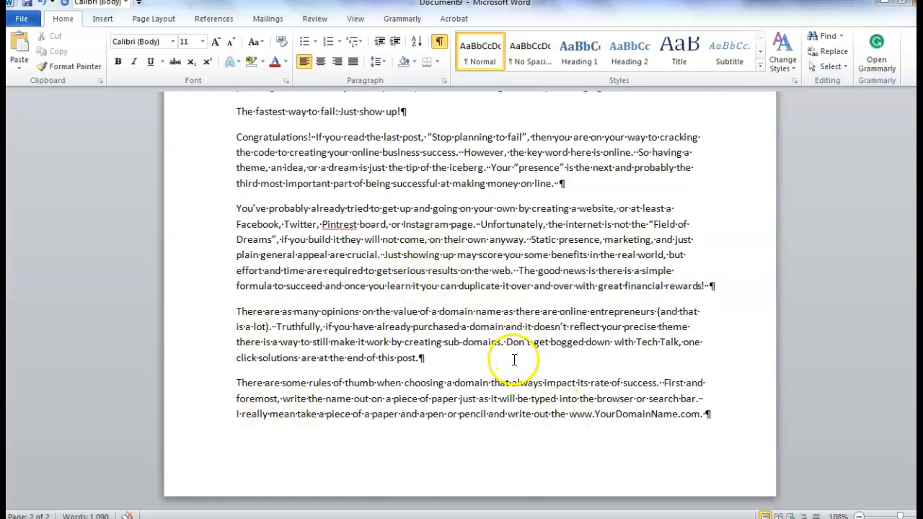
pyautogui.scroll(15, 508, 366)
pyautogui.scroll(-18, 496, 322)
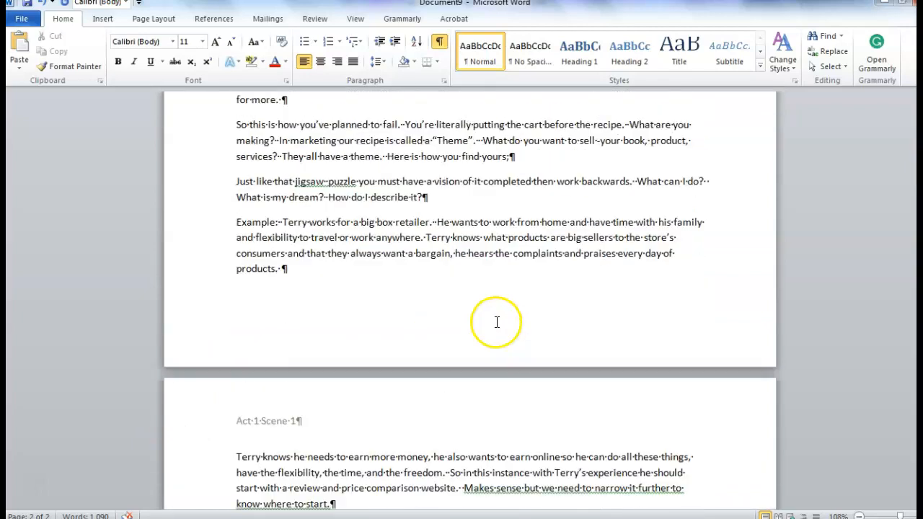
pyautogui.scroll(6, 504, 360)
pyautogui.scroll(10, 508, 348)
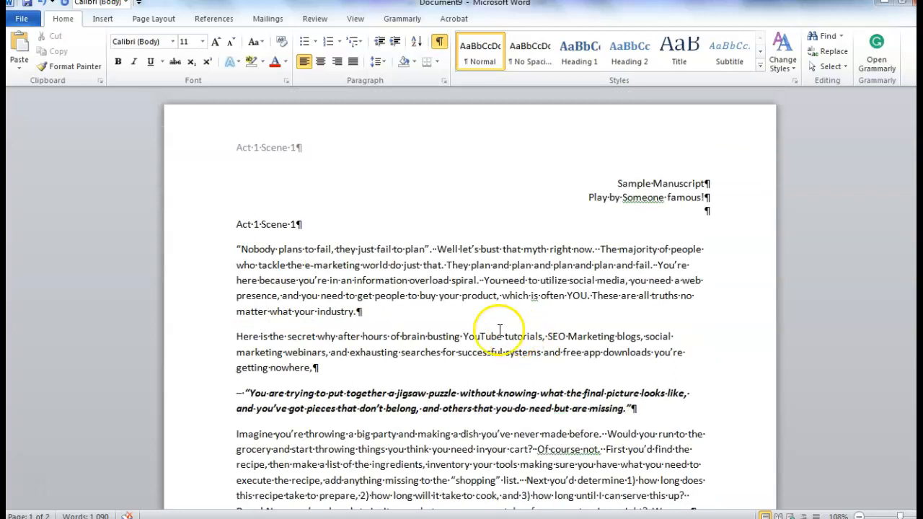
pyautogui.scroll(-1, 245, 368)
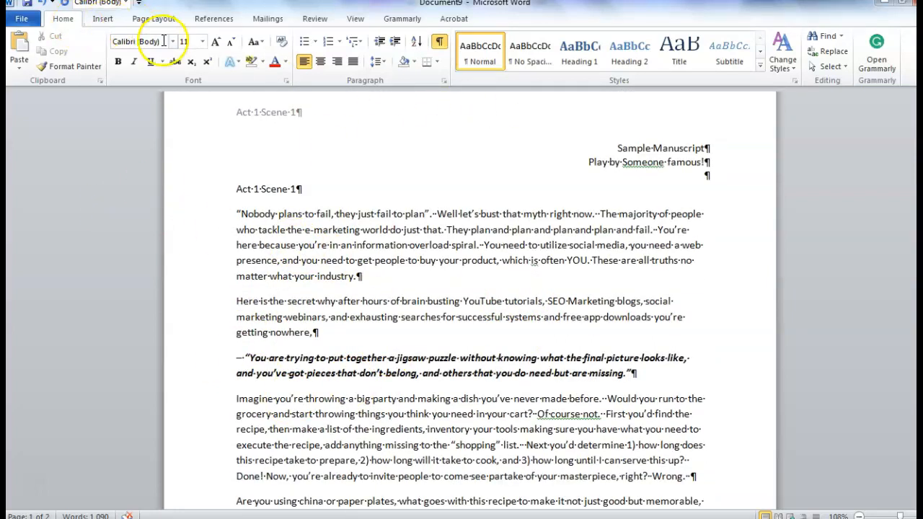
pyautogui.scroll(-20, 659, 340)
# Insert a Next Page section break at the end of the Act 1 Scene 1 text.
pyautogui.click(709, 428)
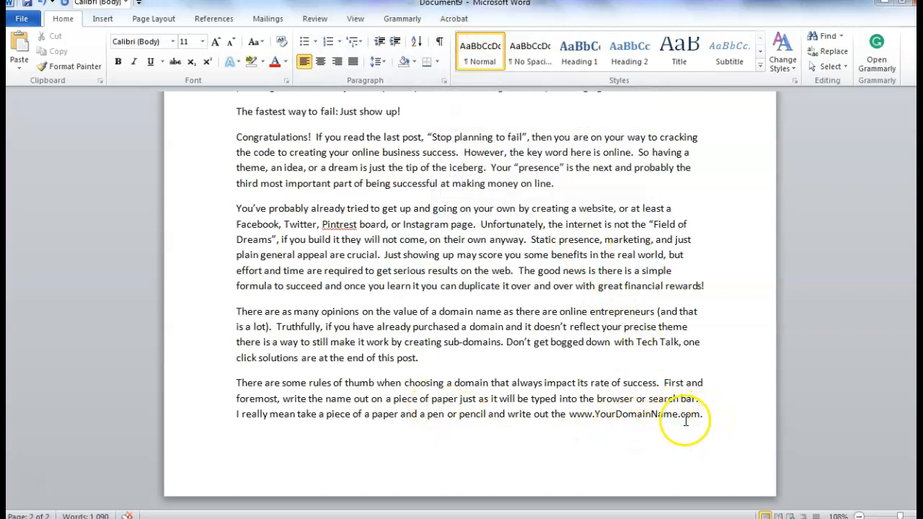
pyautogui.click(101, 20)
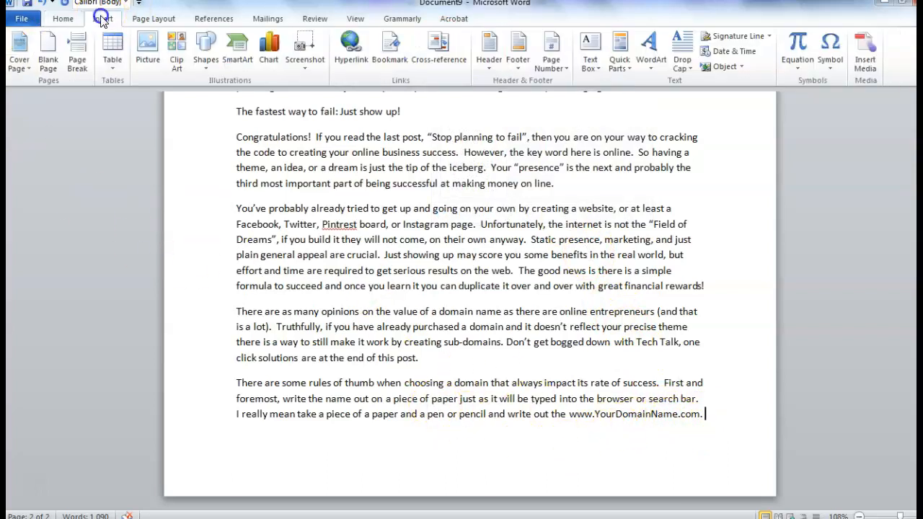
pyautogui.click(149, 16)
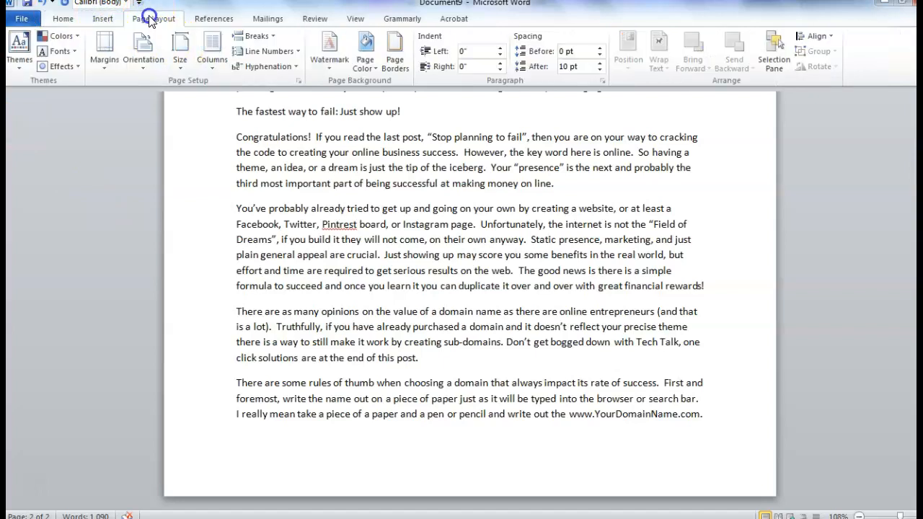
pyautogui.click(264, 39)
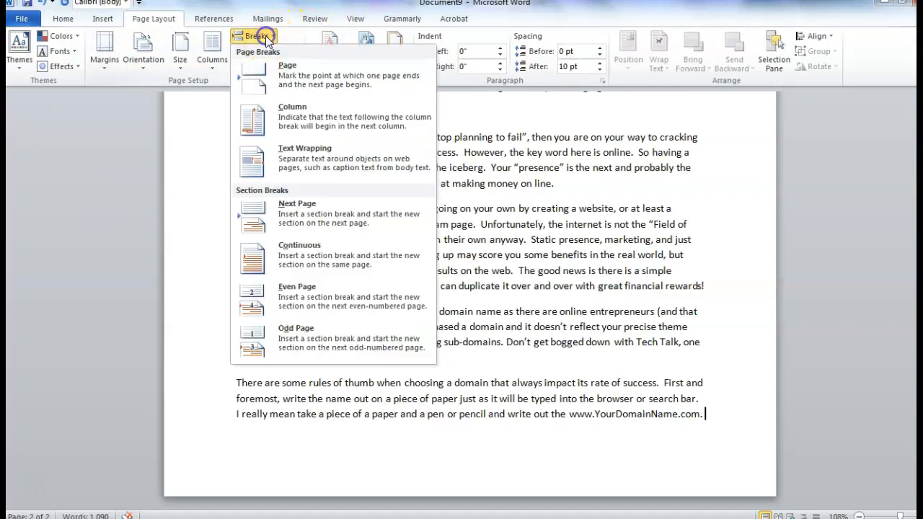
pyautogui.click(316, 232)
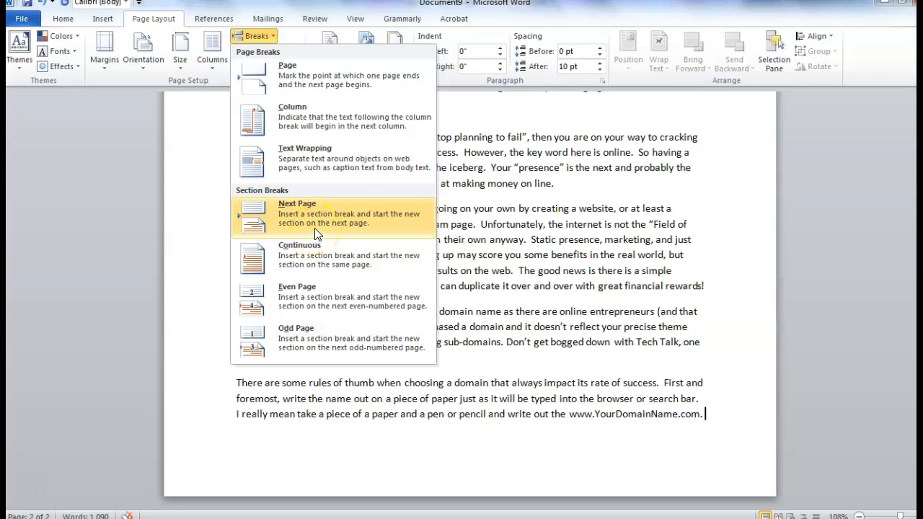
pyautogui.click(316, 232)
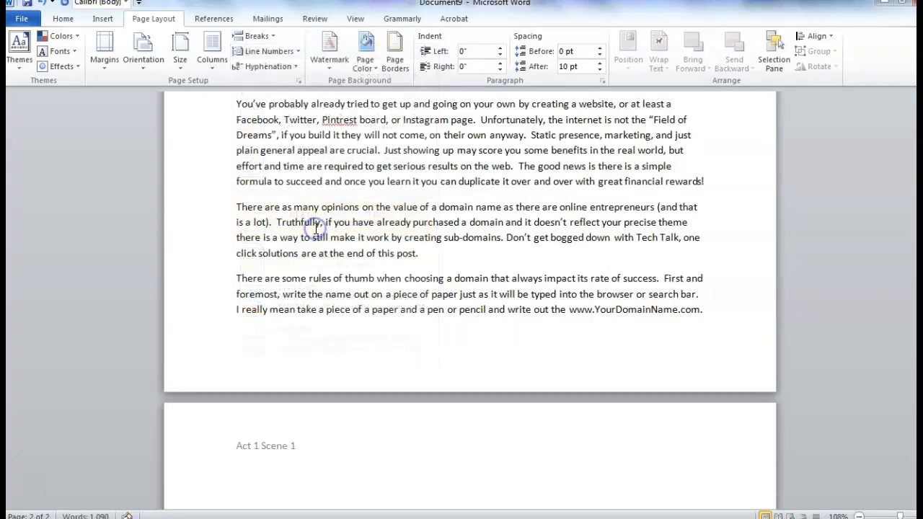
# Unlink the new section's header from the previous section, change it to "Act 1 Scene 2", and return to the body.
pyautogui.scroll(1, 407, 413)
pyautogui.scroll(4, 406, 413)
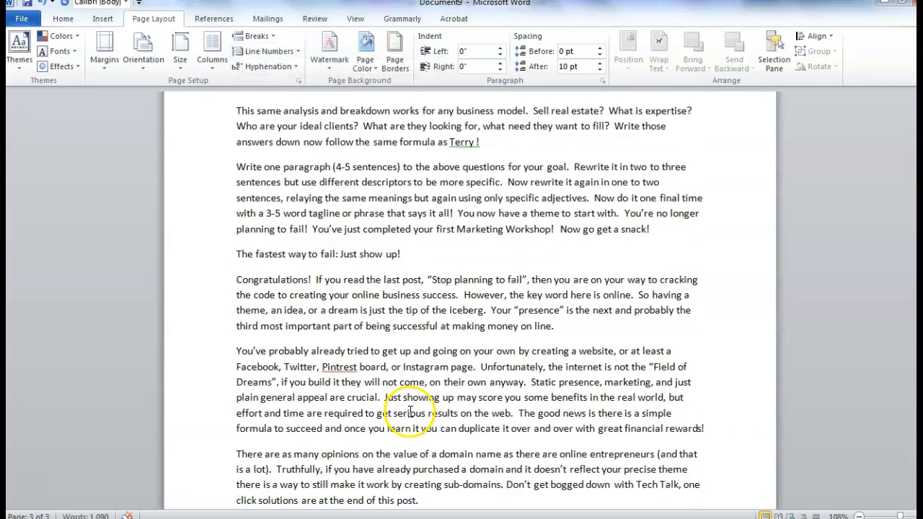
pyautogui.scroll(-6, 406, 413)
pyautogui.click(268, 334)
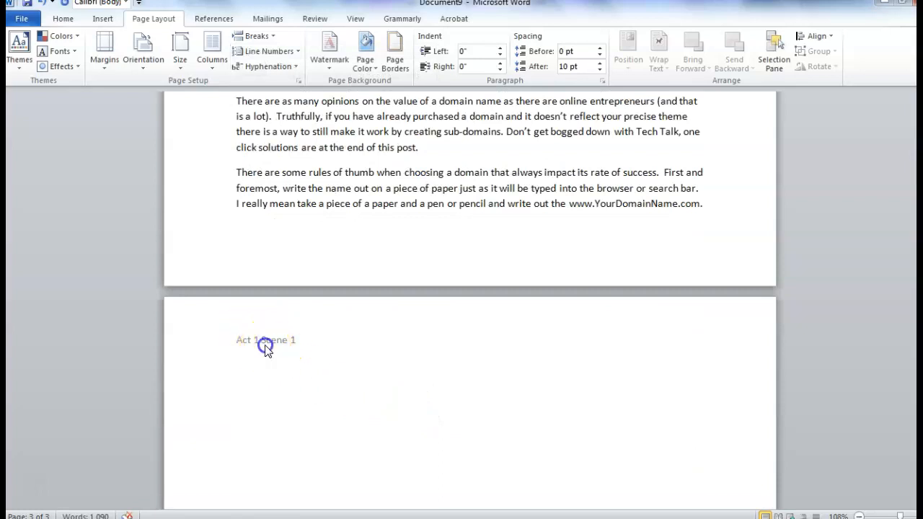
pyautogui.doubleClick(262, 344)
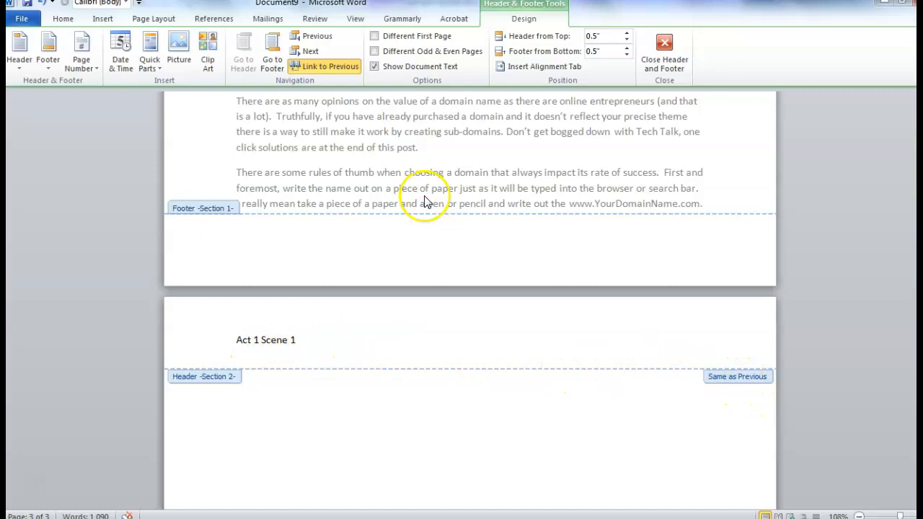
pyautogui.click(328, 66)
pyautogui.click(297, 149)
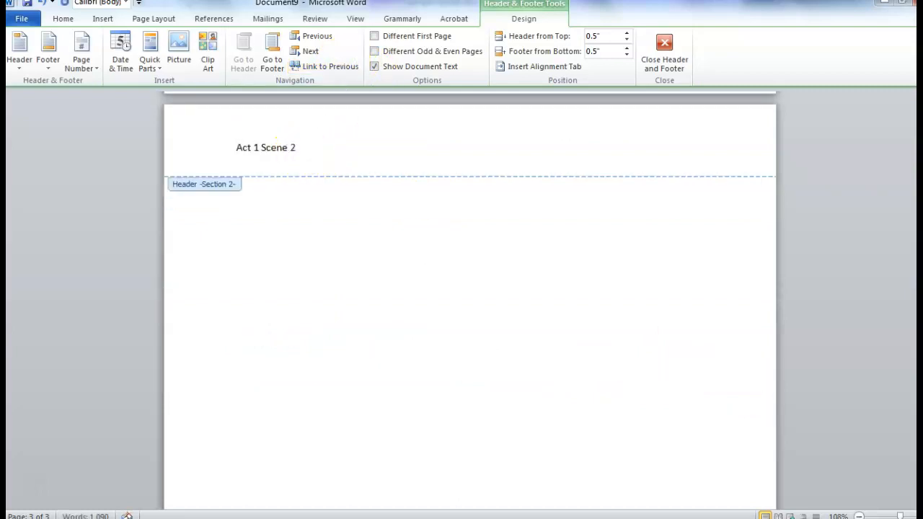
pyautogui.write('2')
pyautogui.doubleClick(310, 286)
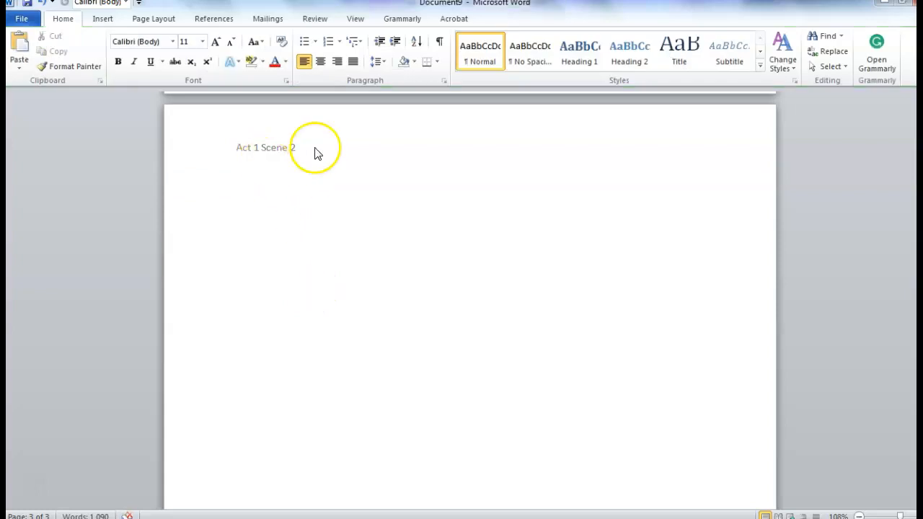
# Check the header on the earlier pages belonging to Act 1 Scene 1.
pyautogui.scroll(5, 461, 418)
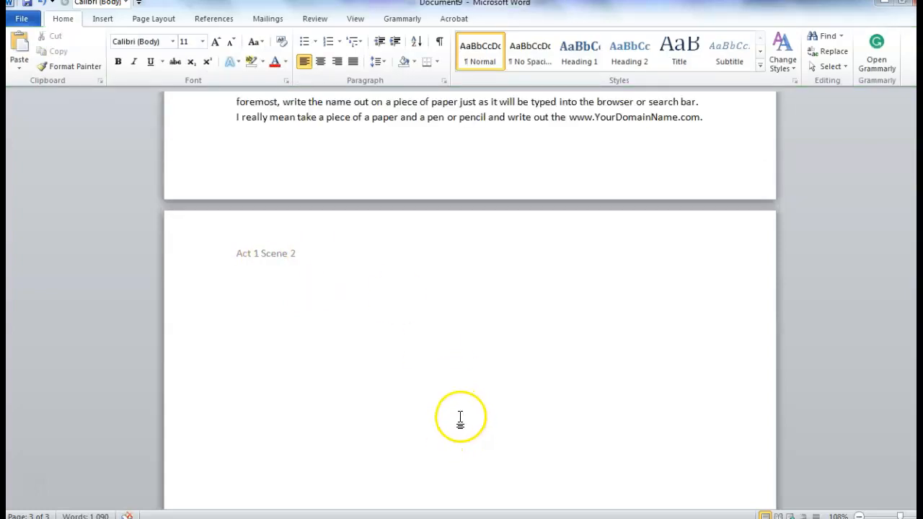
pyautogui.scroll(10, 462, 419)
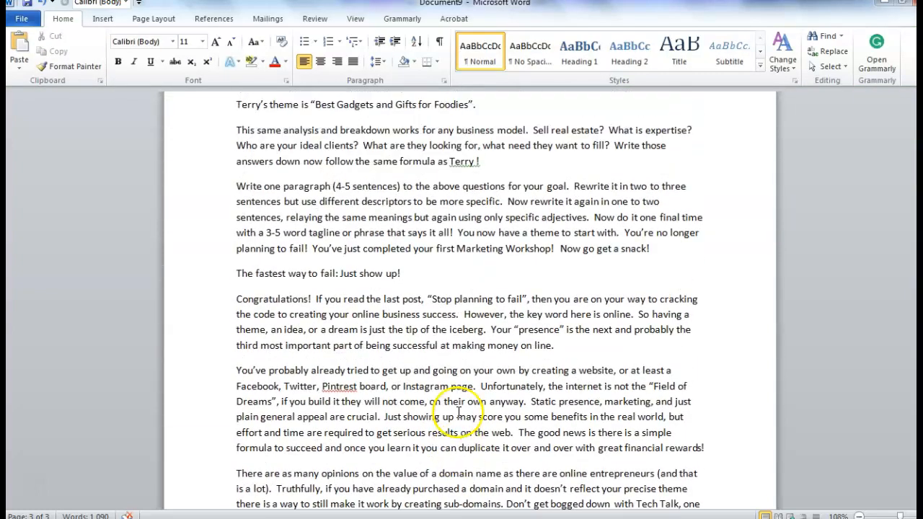
pyautogui.scroll(5, 459, 411)
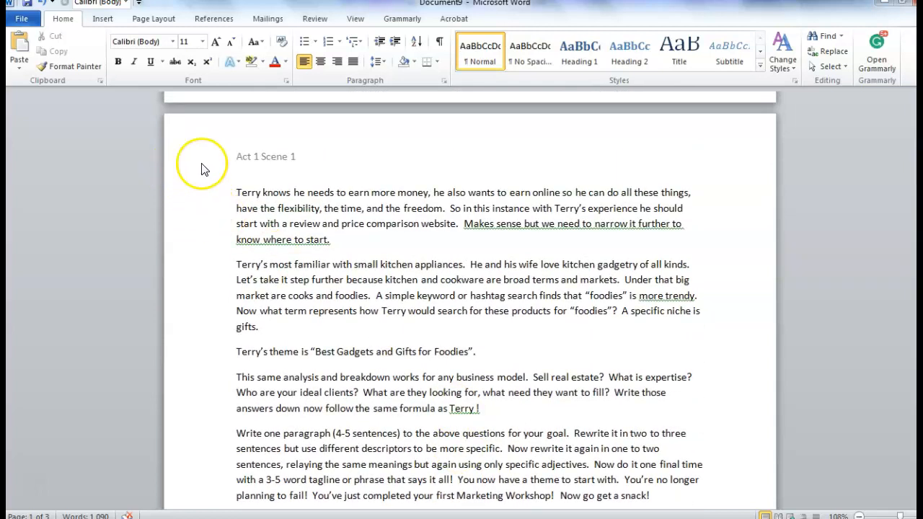
# Copy the complete Act 1 Scene 2 text, including its heading, from the "sample format doc" document.
pyautogui.scroll(20, 388, 260)
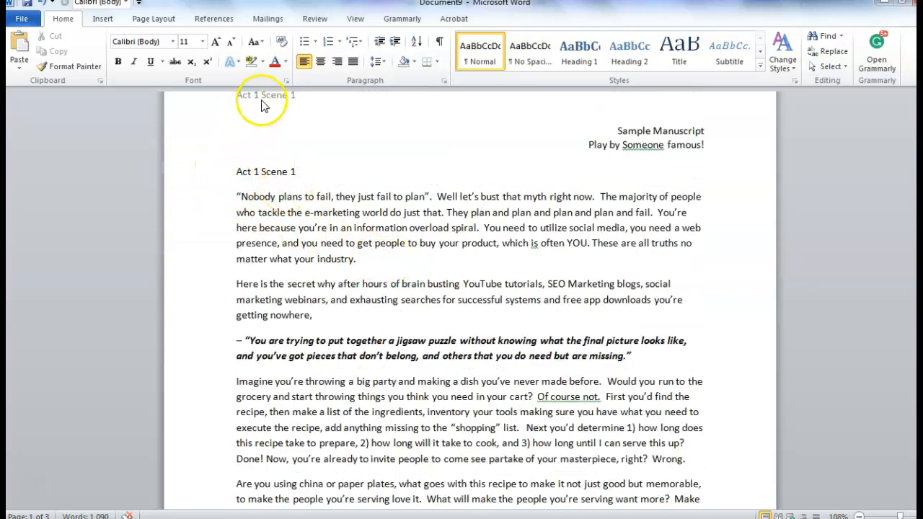
pyautogui.scroll(-20, 375, 238)
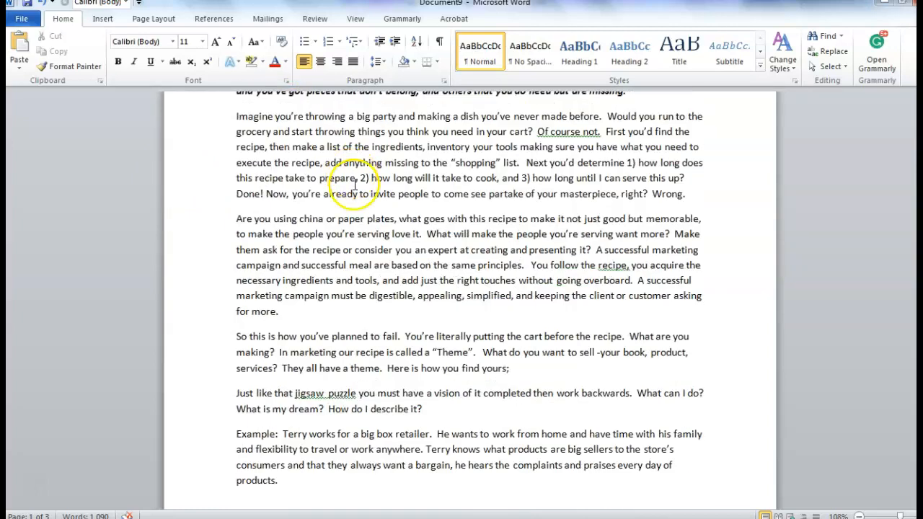
pyautogui.scroll(-15, 390, 316)
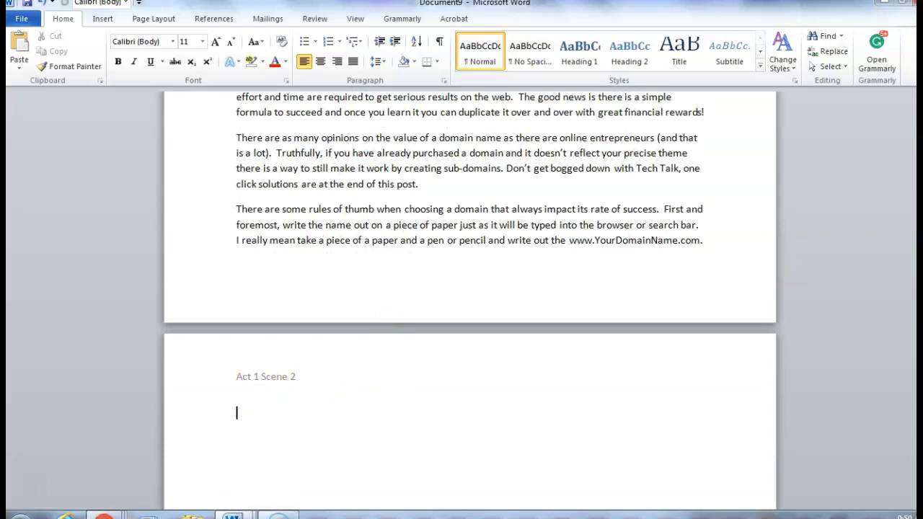
pyautogui.moveTo(232, 511)
pyautogui.click(146, 462)
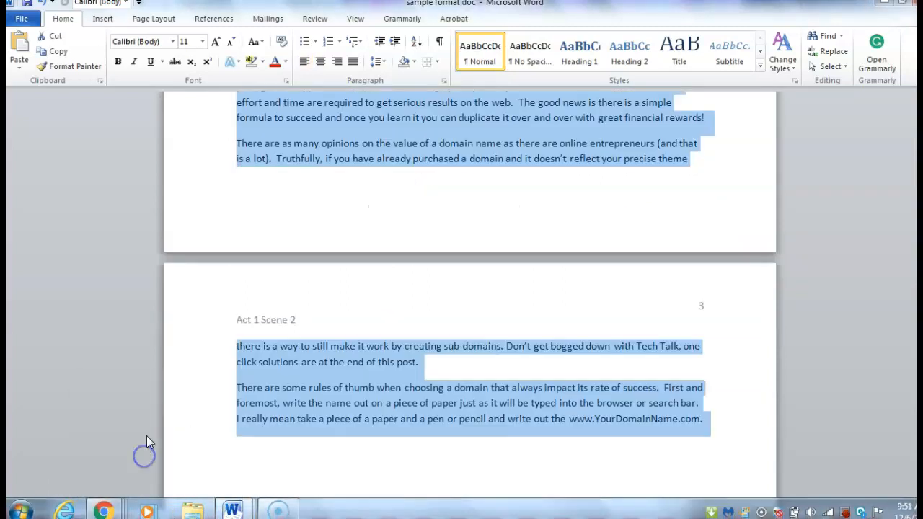
pyautogui.scroll(-6, 459, 370)
pyautogui.scroll(-8, 462, 382)
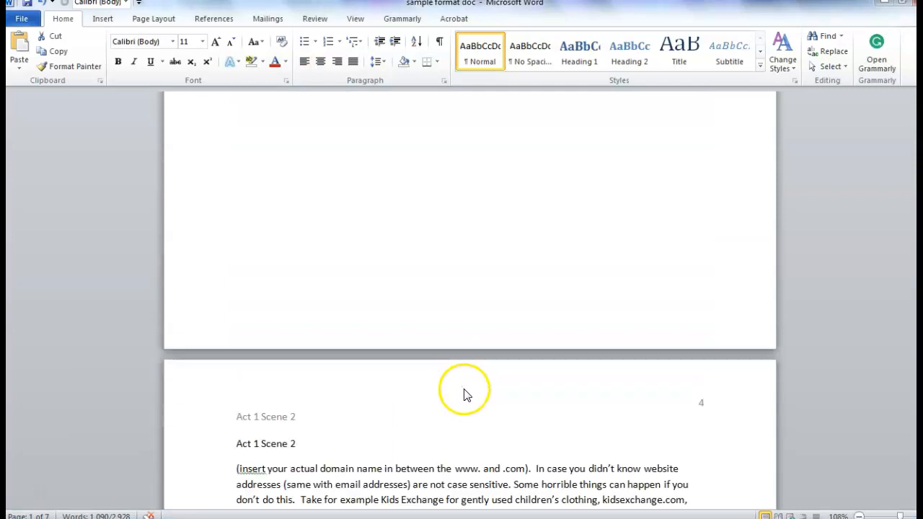
pyautogui.moveTo(235, 303); pyautogui.dragTo(686, 416)
pyautogui.scroll(-12, 567, 394)
pyautogui.scroll(-2, 662, 413)
pyautogui.scroll(-15, 668, 414)
pyautogui.scroll(-3, 689, 422)
pyautogui.scroll(-2, 690, 419)
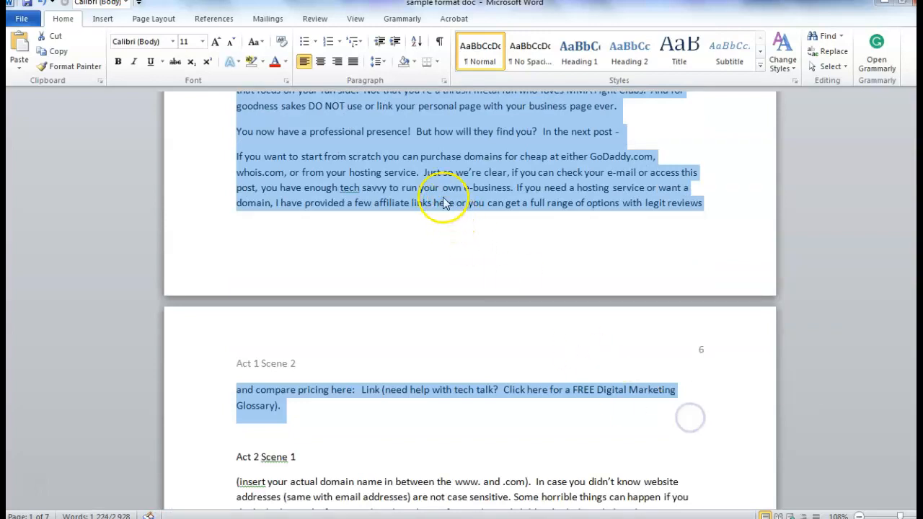
pyautogui.rightClick(441, 174)
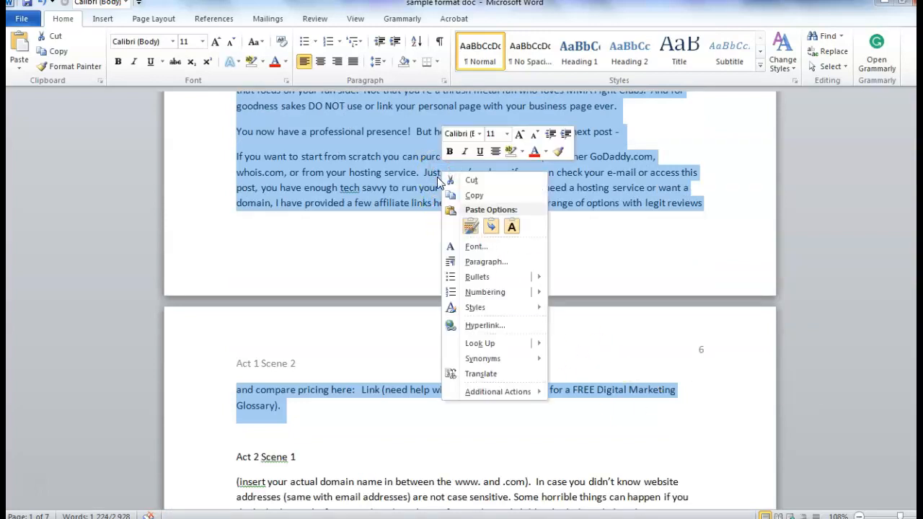
pyautogui.click(460, 199)
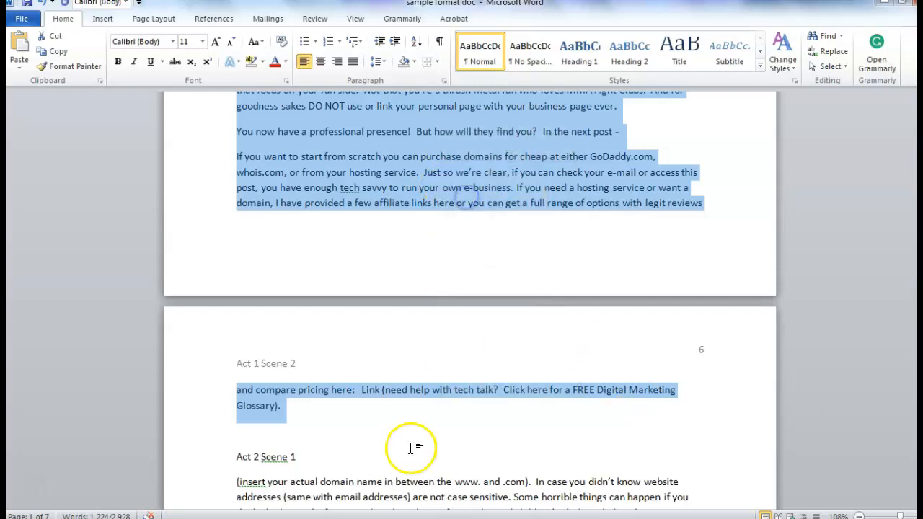
# Paste the copied scene into Document9 on the blank page headed Act 1 Scene 2, keeping the source formatting.
pyautogui.moveTo(249, 512)
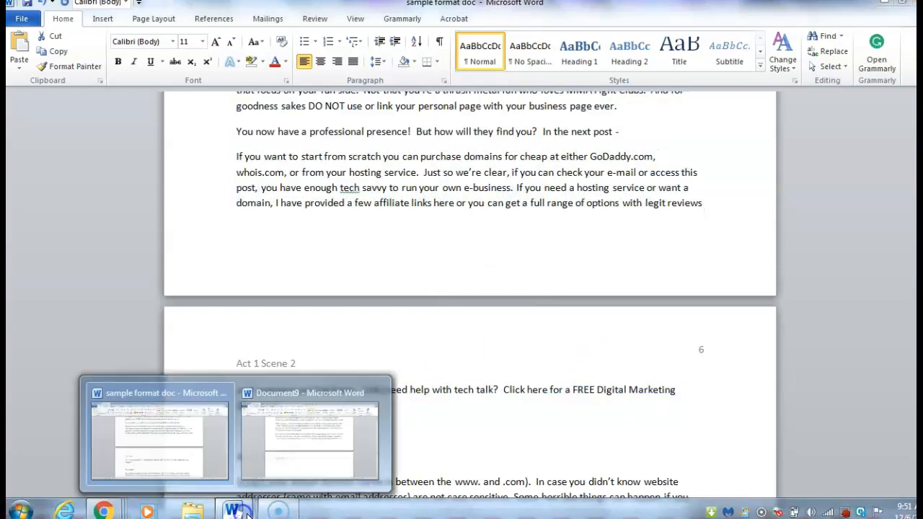
pyautogui.click(305, 449)
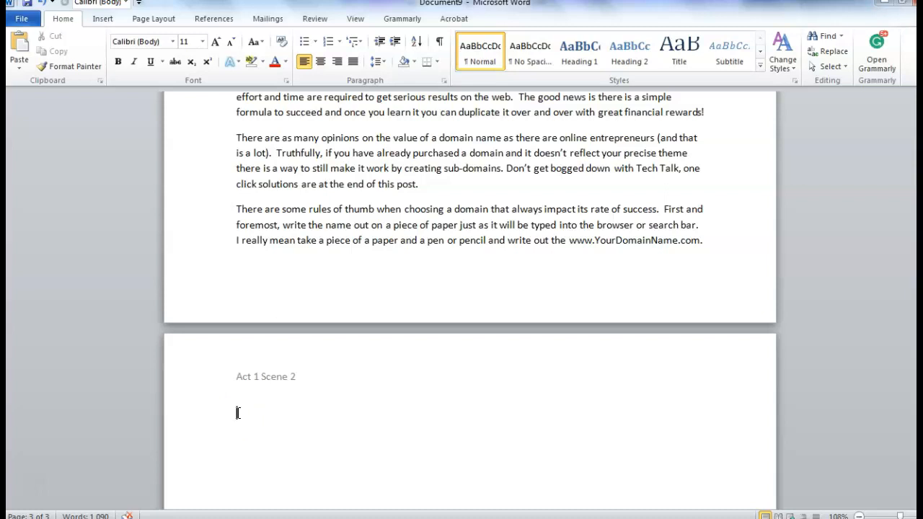
pyautogui.rightClick(237, 413)
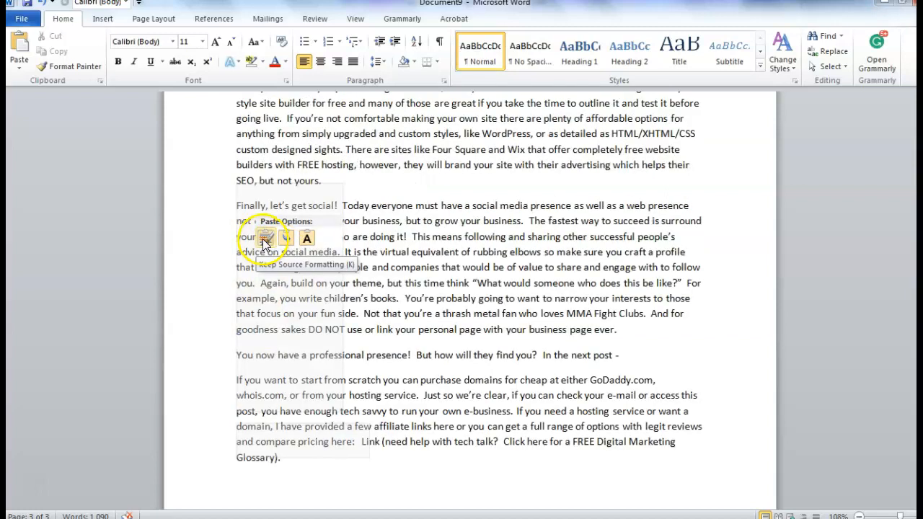
pyautogui.click(265, 238)
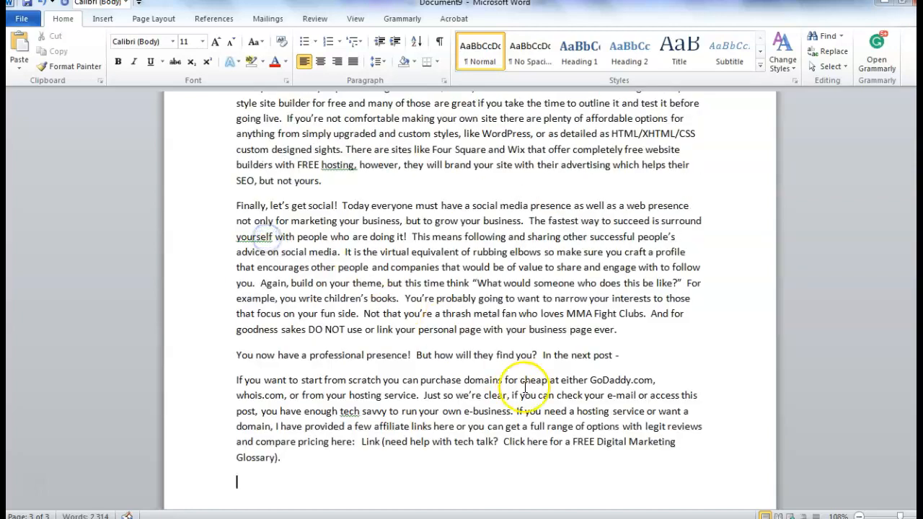
# Examine the page headers and text flow of the pasted Act 1 Scene 2 and the preceding Act 1 Scene 1 pages.
pyautogui.scroll(-9, 529, 396)
pyautogui.scroll(12, 536, 330)
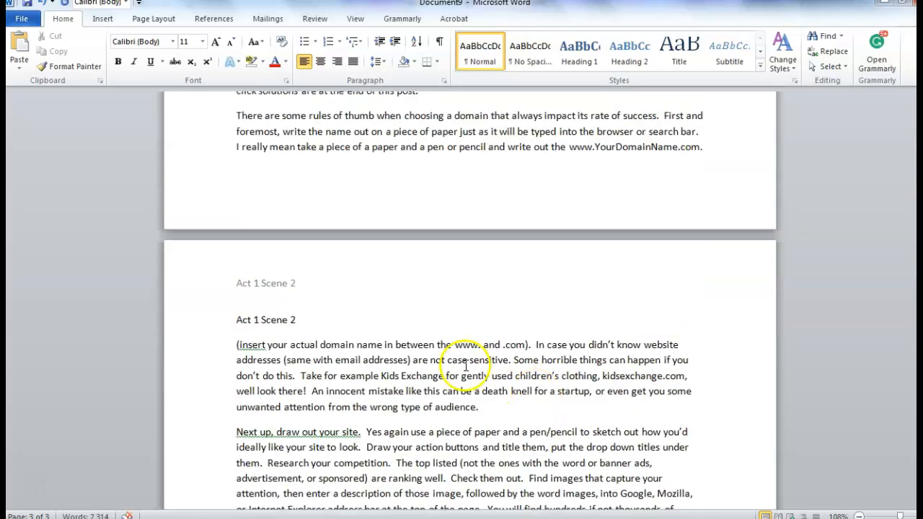
pyautogui.scroll(-14, 308, 306)
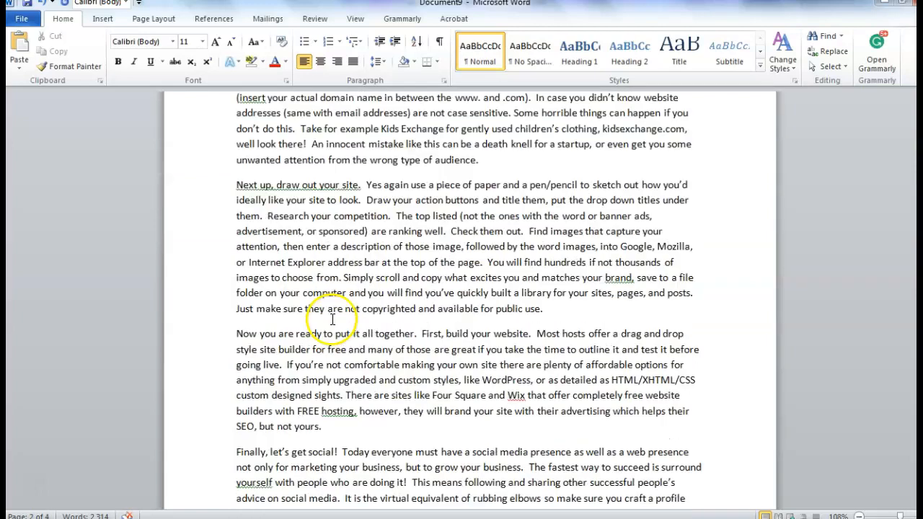
pyautogui.scroll(-4, 332, 327)
pyautogui.scroll(-6, 298, 290)
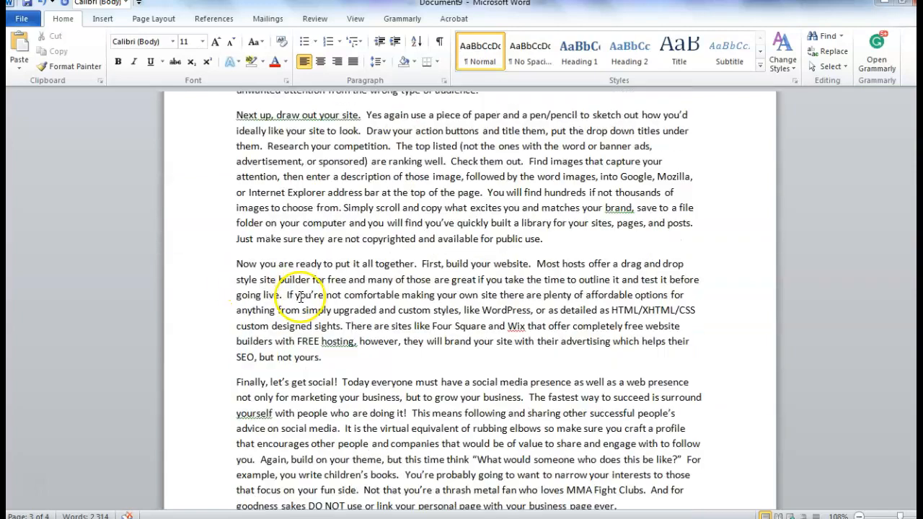
pyautogui.scroll(8, 306, 308)
pyautogui.scroll(-10, 307, 332)
pyautogui.scroll(6, 308, 289)
pyautogui.scroll(-8, 301, 303)
pyautogui.scroll(10, 307, 338)
pyautogui.scroll(-12, 309, 325)
pyautogui.scroll(-3, 325, 322)
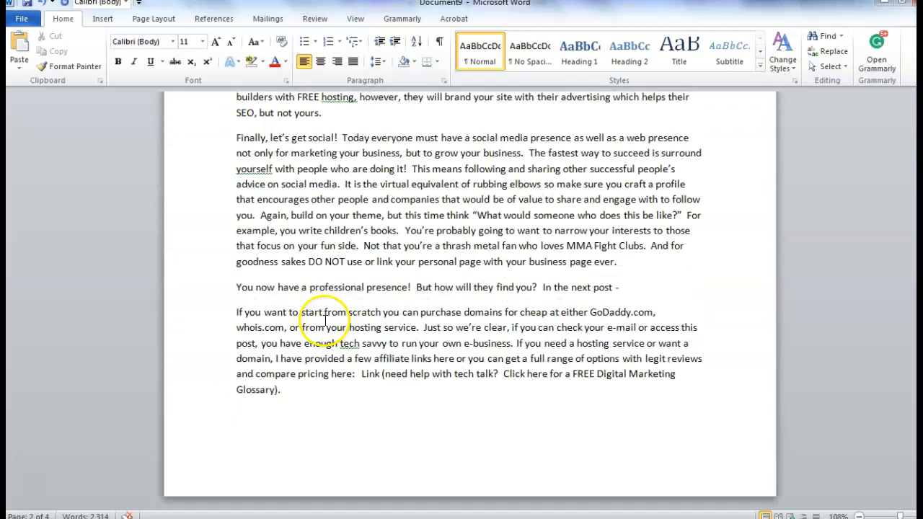
pyautogui.scroll(6, 332, 324)
pyautogui.scroll(-20, 336, 326)
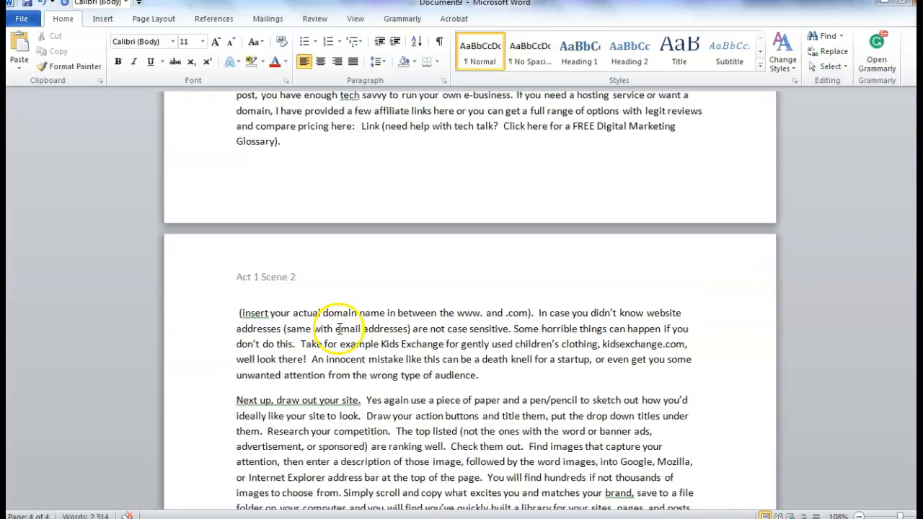
pyautogui.scroll(12, 340, 328)
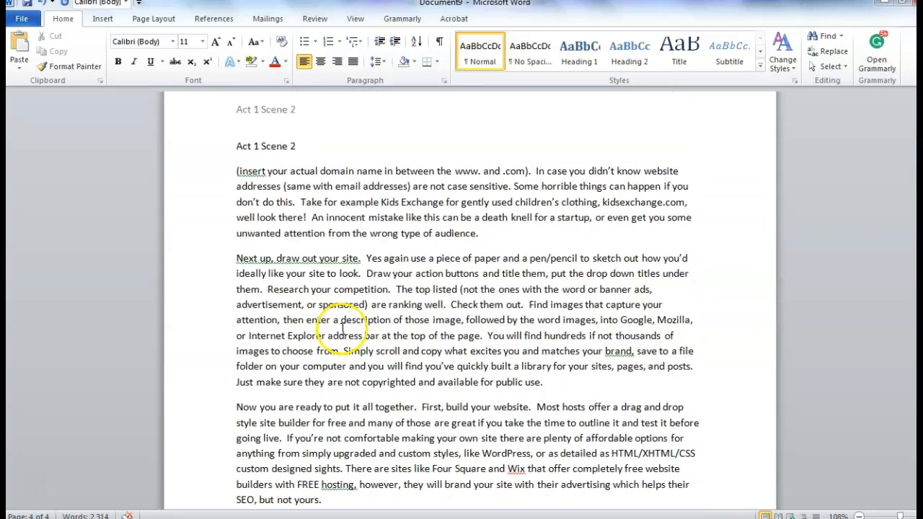
pyautogui.scroll(13, 277, 263)
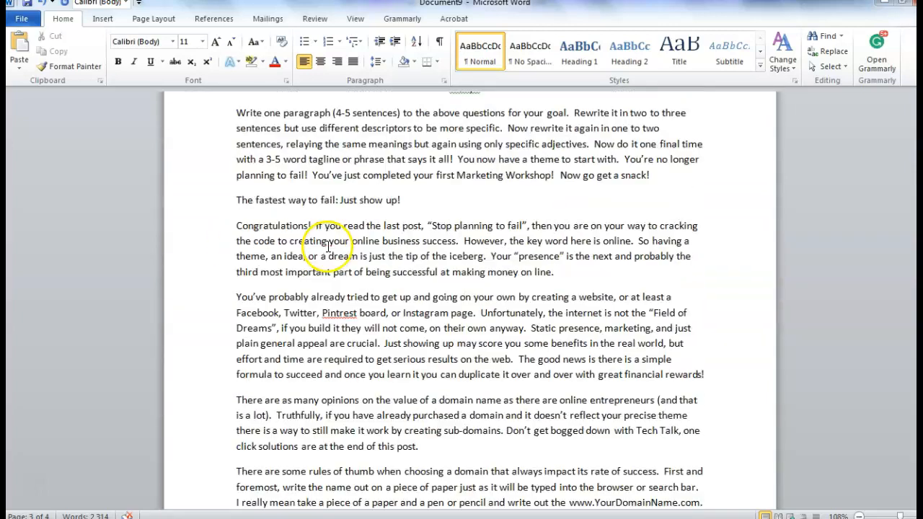
pyautogui.scroll(6, 333, 250)
pyautogui.scroll(-20, 379, 279)
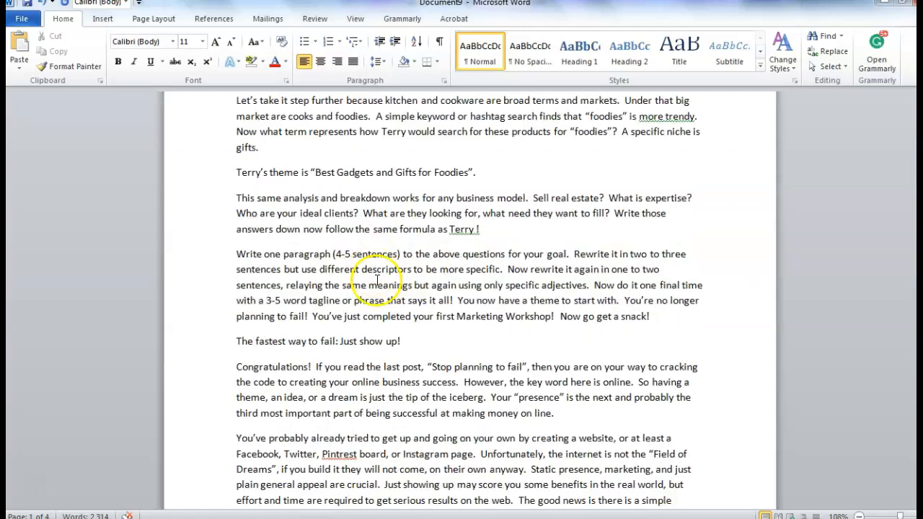
pyautogui.scroll(-12, 403, 342)
pyautogui.scroll(10, 402, 352)
pyautogui.scroll(-10, 402, 356)
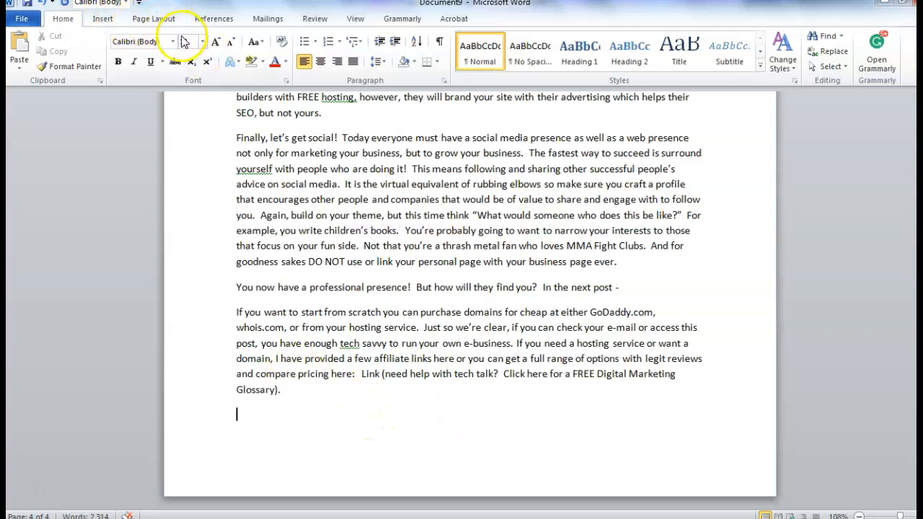
# Insert a Next Page section break at the end of the Act 1 Scene 2 text.
pyautogui.click(144, 19)
pyautogui.click(249, 35)
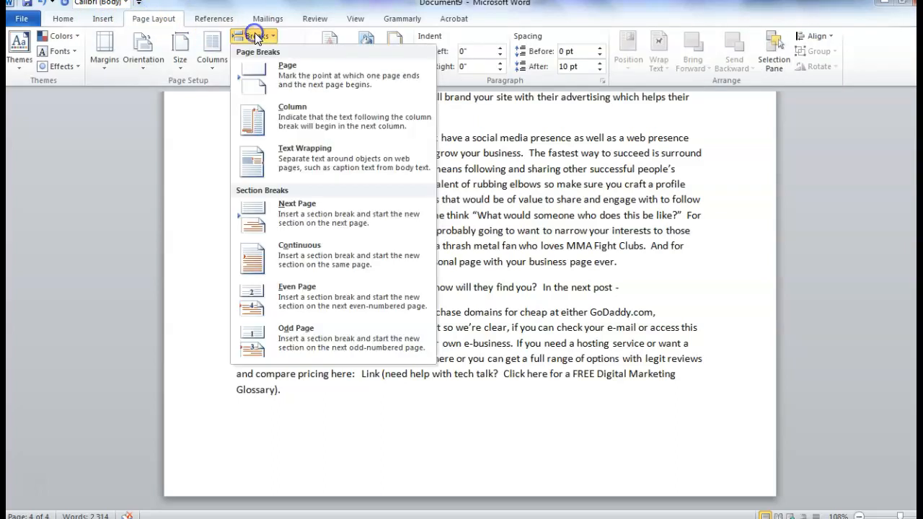
pyautogui.click(323, 218)
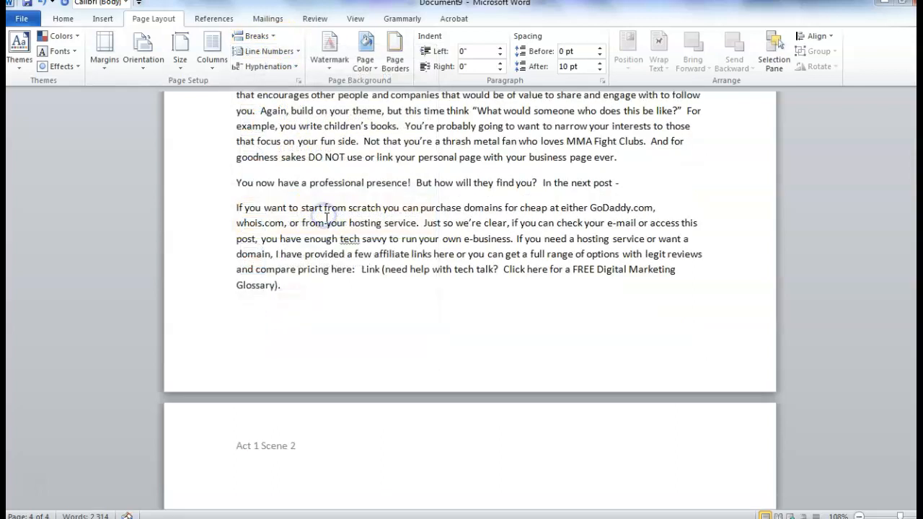
# Unlink the third section's header from the previous section, change it to "Act 2 Scene 1", and return to the body.
pyautogui.doubleClick(296, 450)
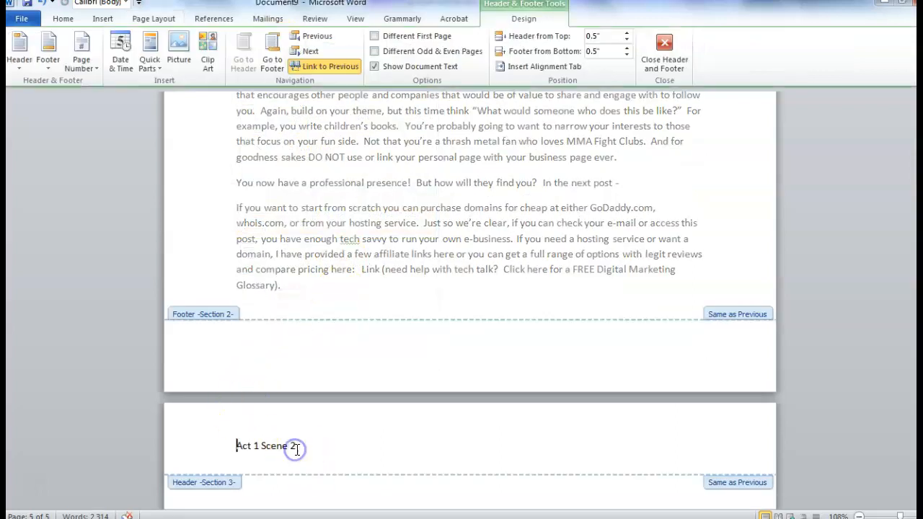
pyautogui.click(341, 64)
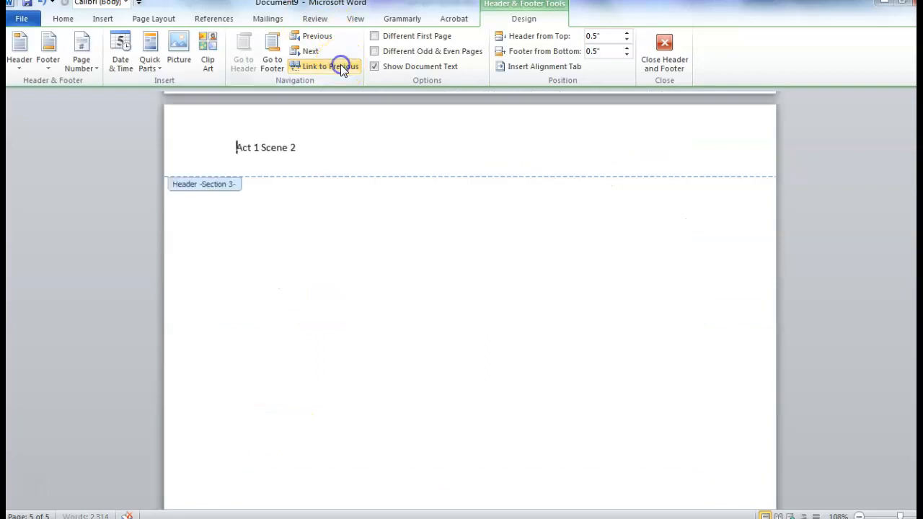
pyautogui.click(296, 148)
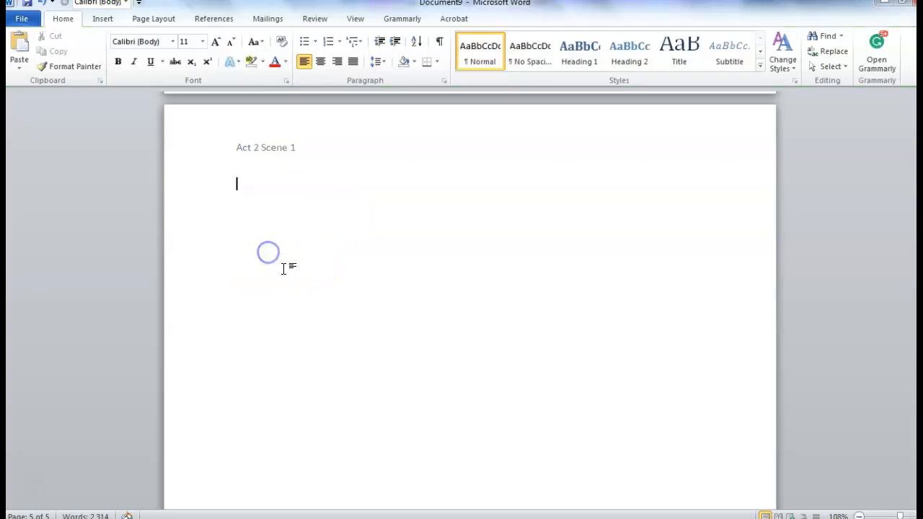
# Copy the complete Act 2 Scene 1 text from the "sample format doc" document.
pyautogui.moveTo(230, 512)
pyautogui.click(160, 440)
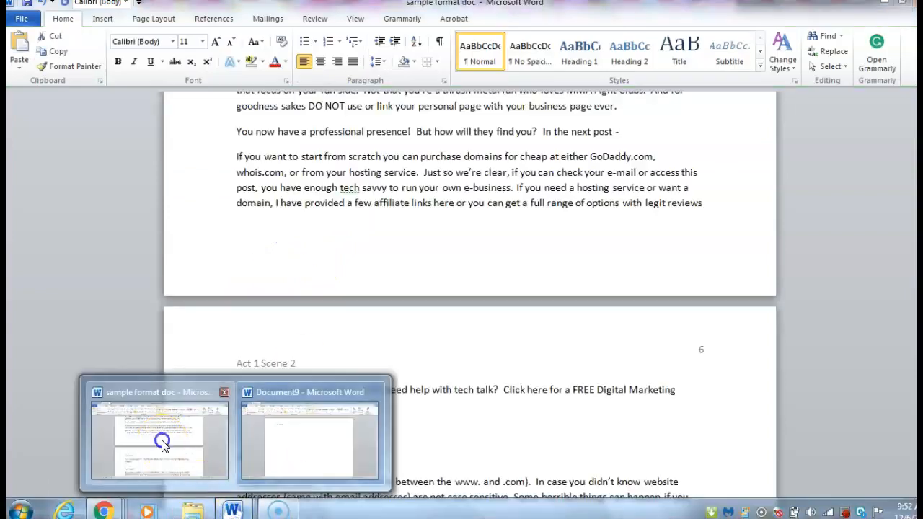
pyautogui.scroll(-4, 368, 382)
pyautogui.moveTo(238, 279); pyautogui.dragTo(648, 455)
pyautogui.rightClick(485, 401)
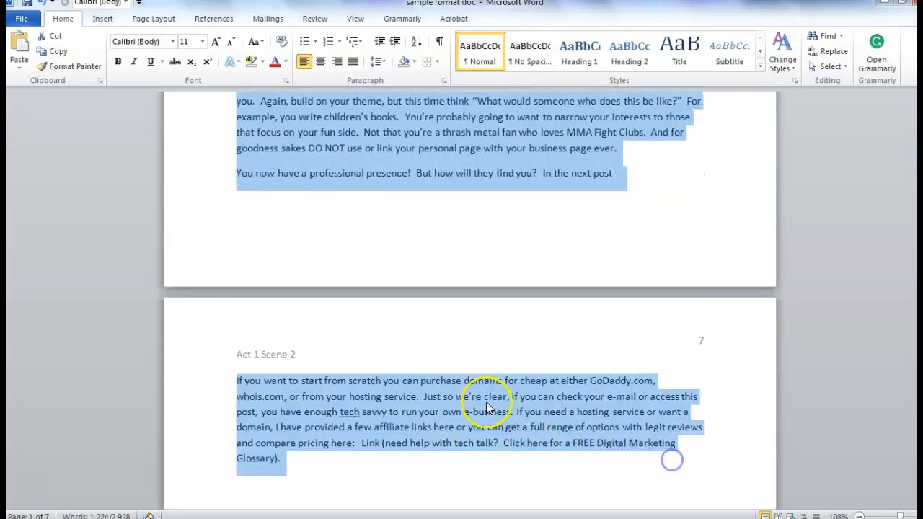
pyautogui.click(519, 202)
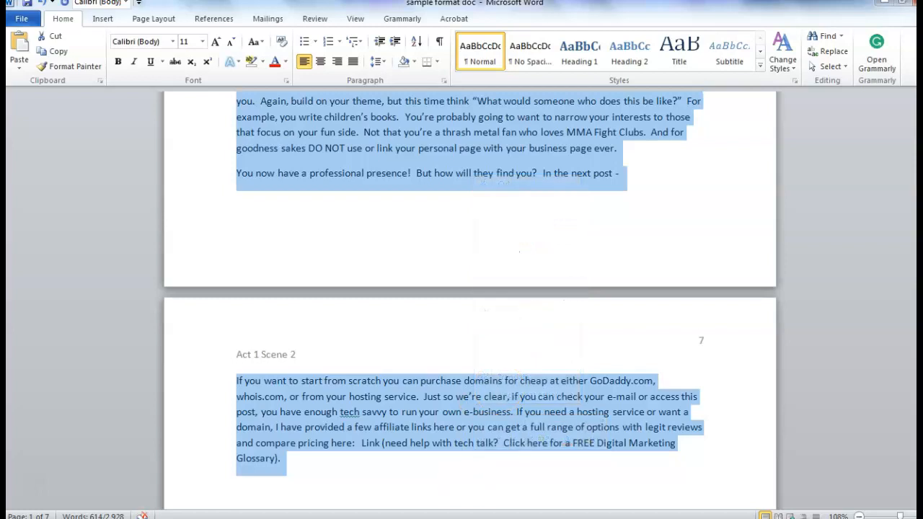
# Try to paste the copied text into Document9 on the blank page headed Act 2 Scene 1.
pyautogui.click(232, 511)
pyautogui.click(304, 430)
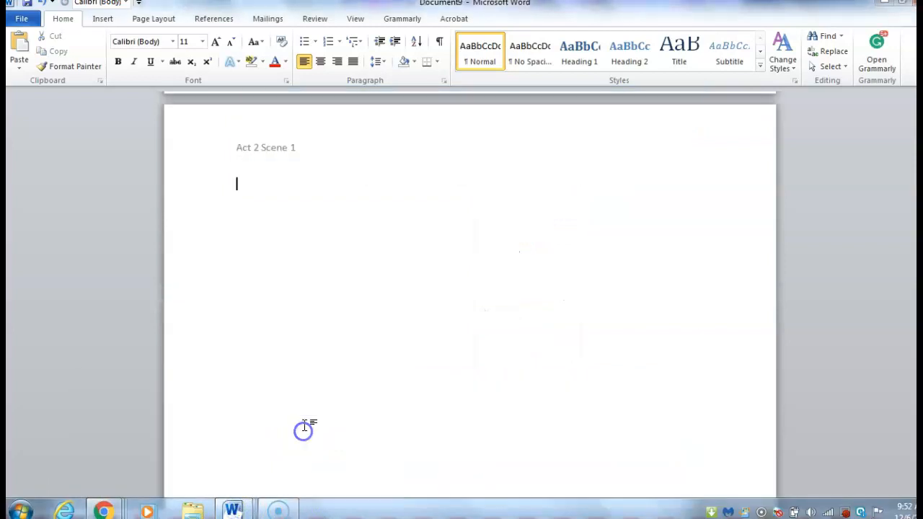
pyautogui.rightClick(237, 185)
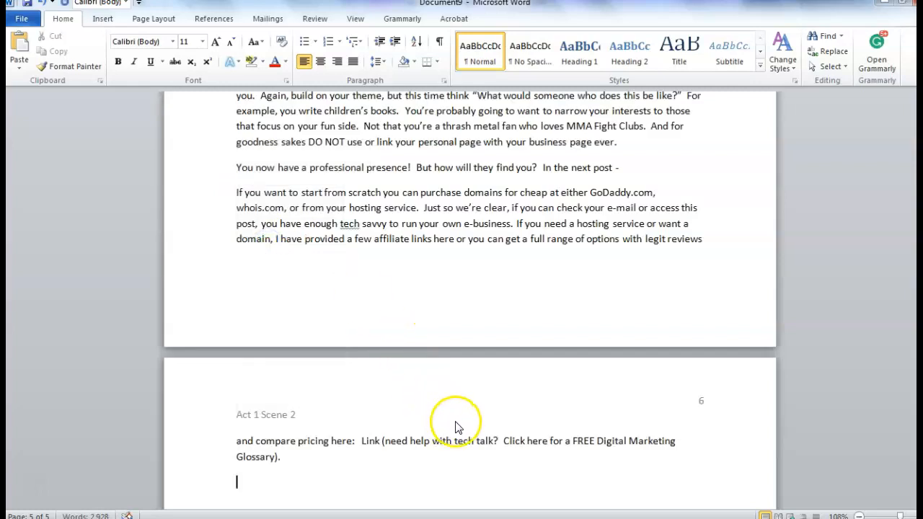
# Check the headers across the pasted Act 2 Scene 1 pages and undo the paste.
pyautogui.scroll(8, 455, 427)
pyautogui.scroll(-10, 483, 428)
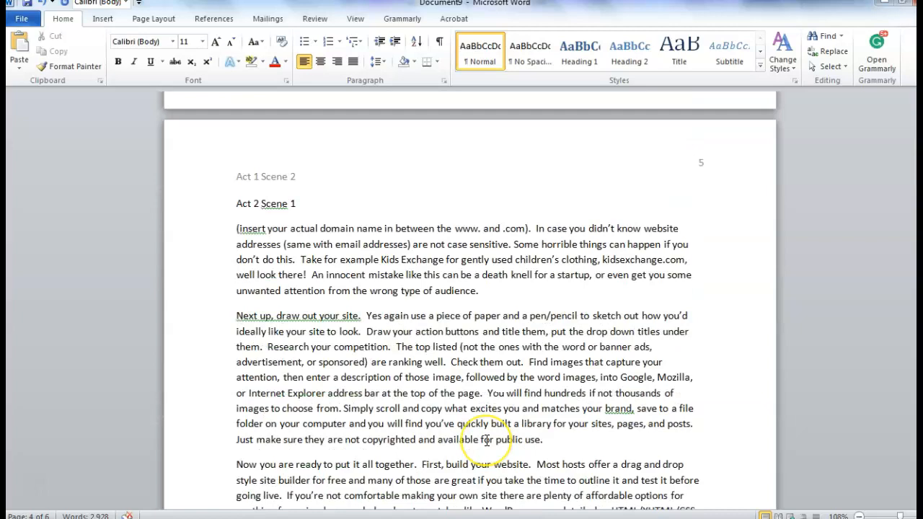
pyautogui.scroll(-15, 486, 440)
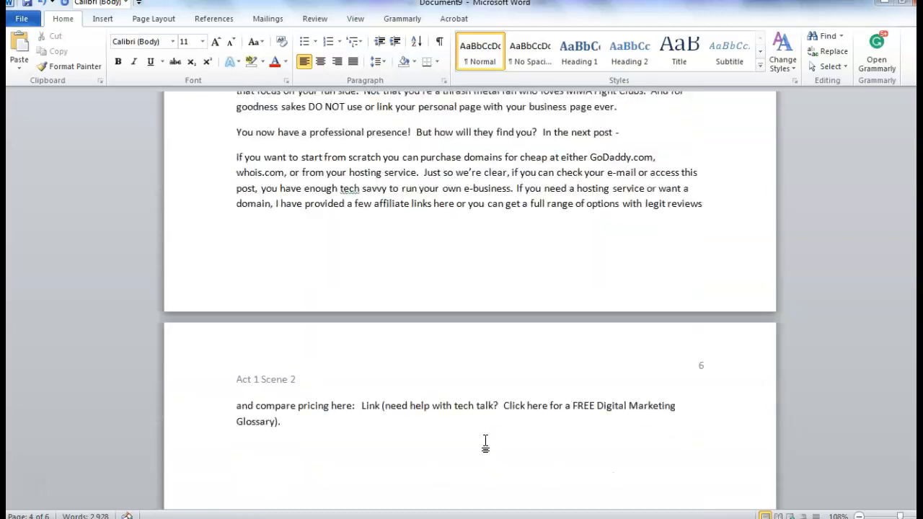
pyautogui.scroll(15, 485, 442)
pyautogui.scroll(-12, 476, 437)
pyautogui.scroll(6, 462, 422)
pyautogui.scroll(-8, 453, 405)
pyautogui.scroll(14, 439, 389)
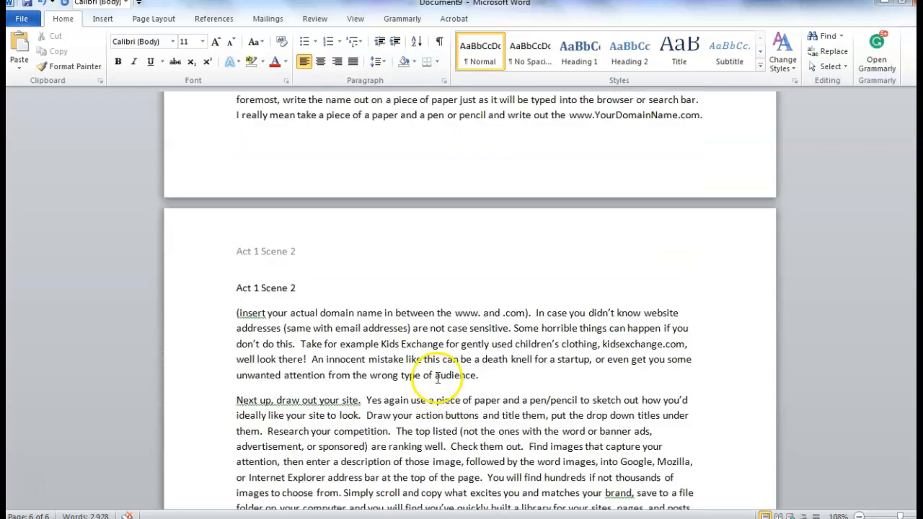
pyautogui.click(43, 6)
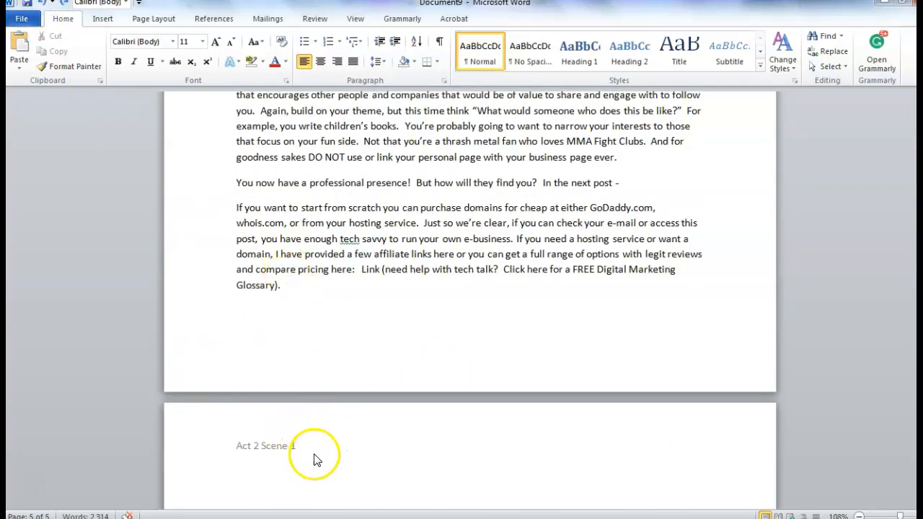
# Paste the copied scene as text only on the blank page headed Act 2 Scene 1.
pyautogui.scroll(-2, 312, 458)
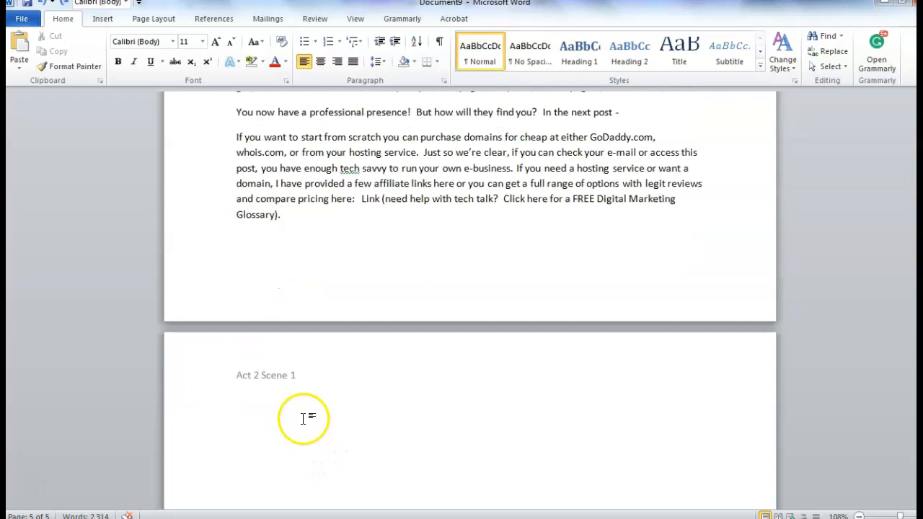
pyautogui.doubleClick(278, 375)
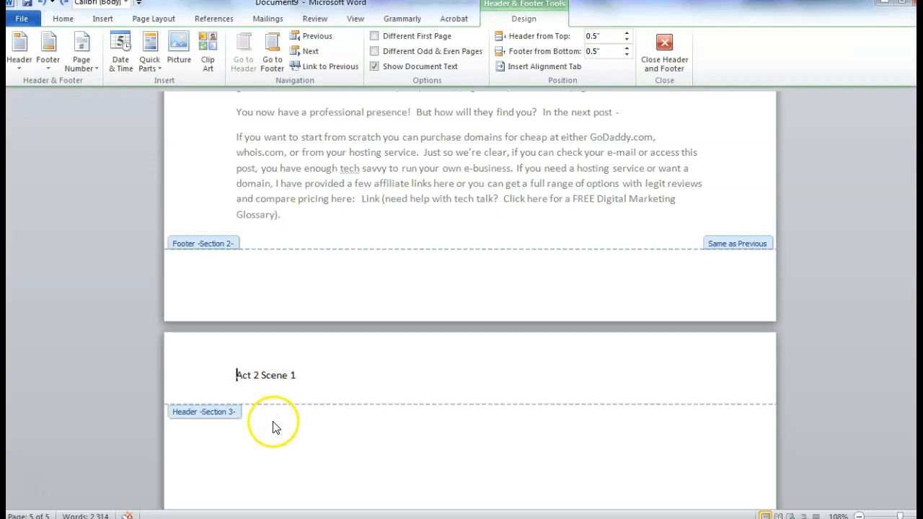
pyautogui.doubleClick(308, 223)
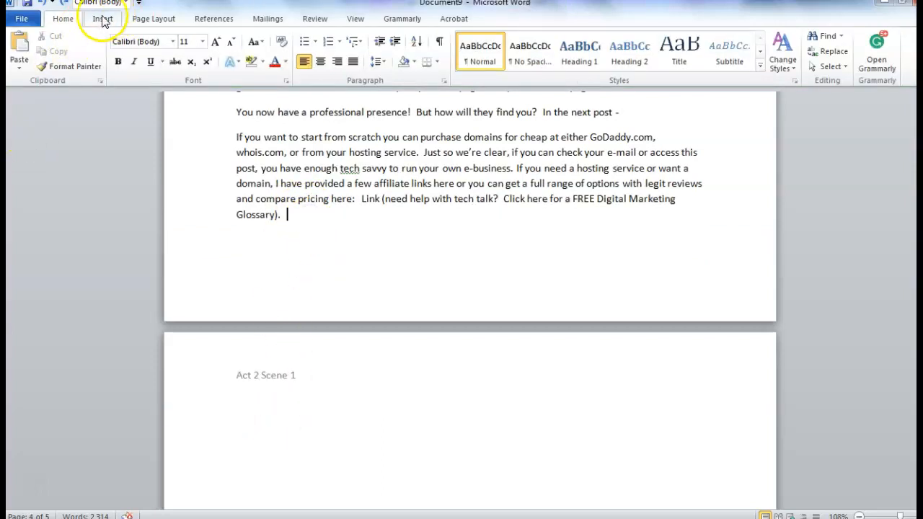
pyautogui.click(291, 406)
pyautogui.click(250, 414)
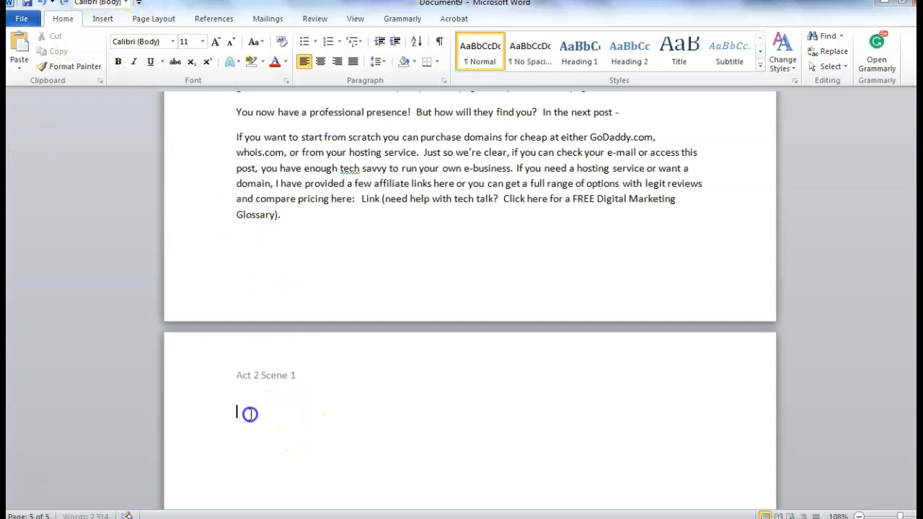
pyautogui.rightClick(247, 414)
pyautogui.click(276, 240)
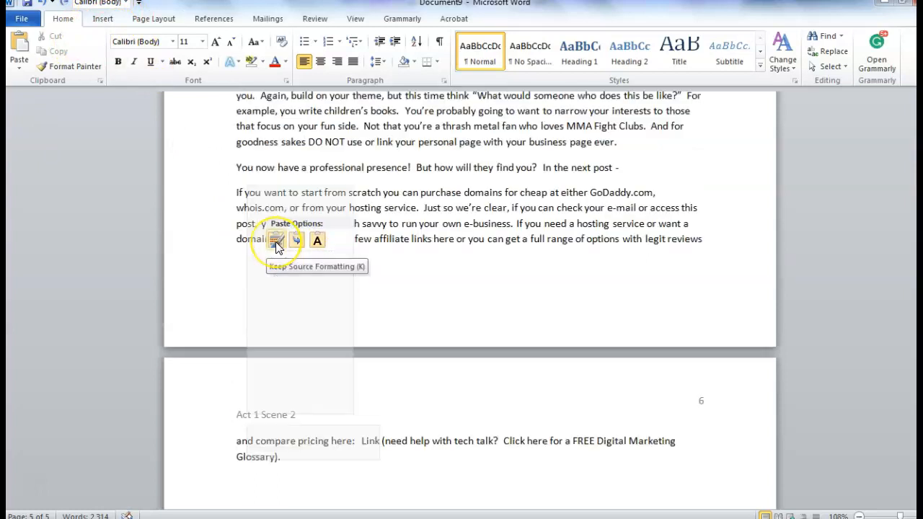
pyautogui.click(317, 241)
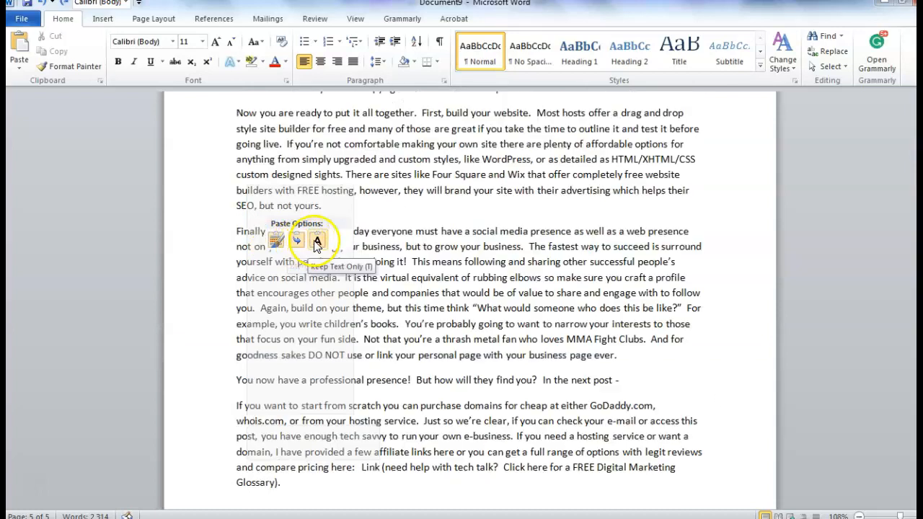
pyautogui.click(315, 241)
# Check the act and scene headers on all pages from Act 2 Scene 1 back to the first page.
pyautogui.scroll(8, 378, 375)
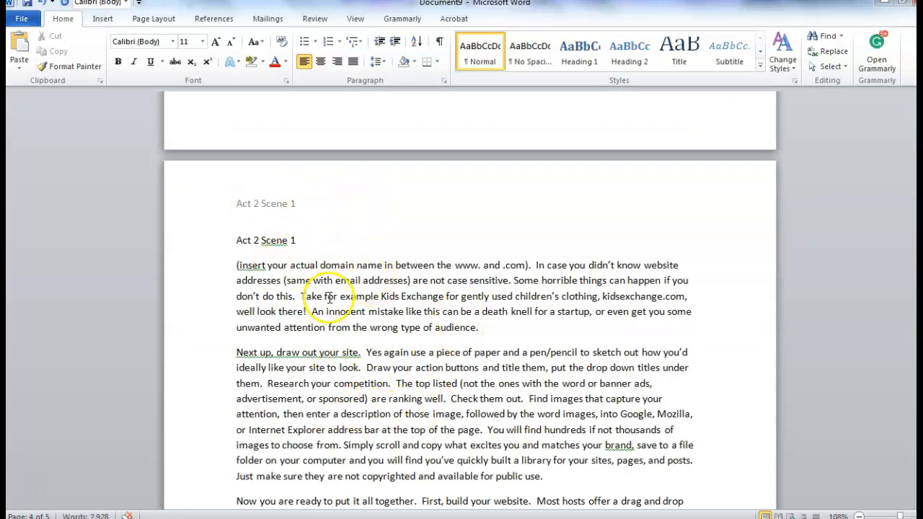
pyautogui.scroll(6, 402, 367)
pyautogui.scroll(-4, 342, 357)
pyautogui.scroll(8, 361, 381)
pyautogui.scroll(-13, 364, 382)
pyautogui.scroll(10, 367, 379)
pyautogui.scroll(15, 368, 376)
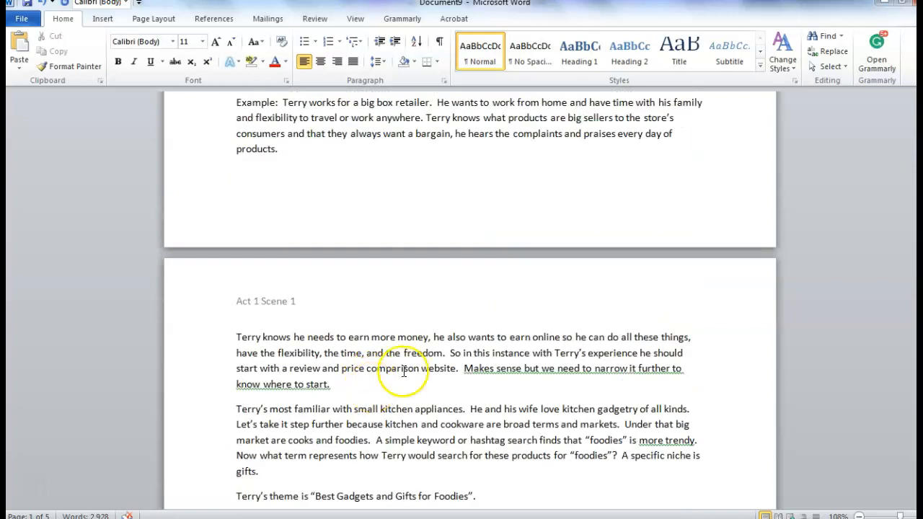
pyautogui.click(727, 364)
pyautogui.scroll(15, 449, 351)
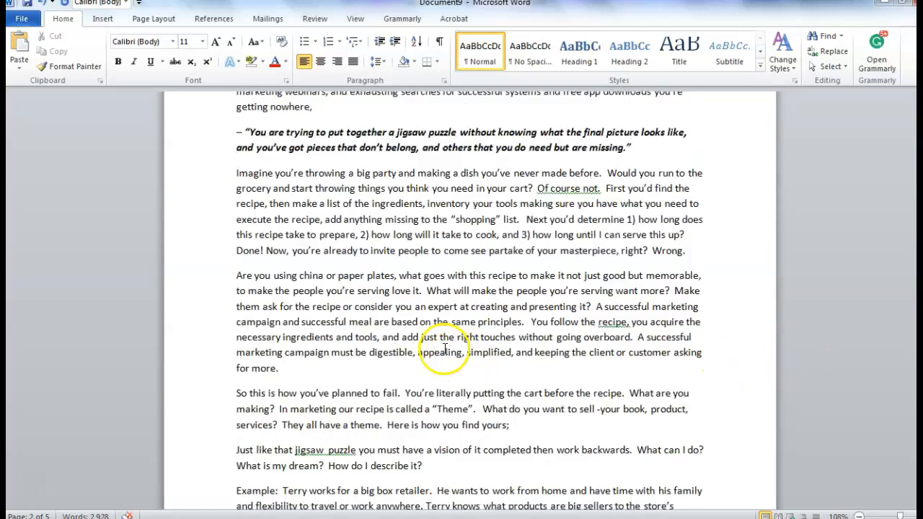
# Save the new document as a Word document named "Sample Manuscript" in the Blogs folder.
pyautogui.click(24, 19)
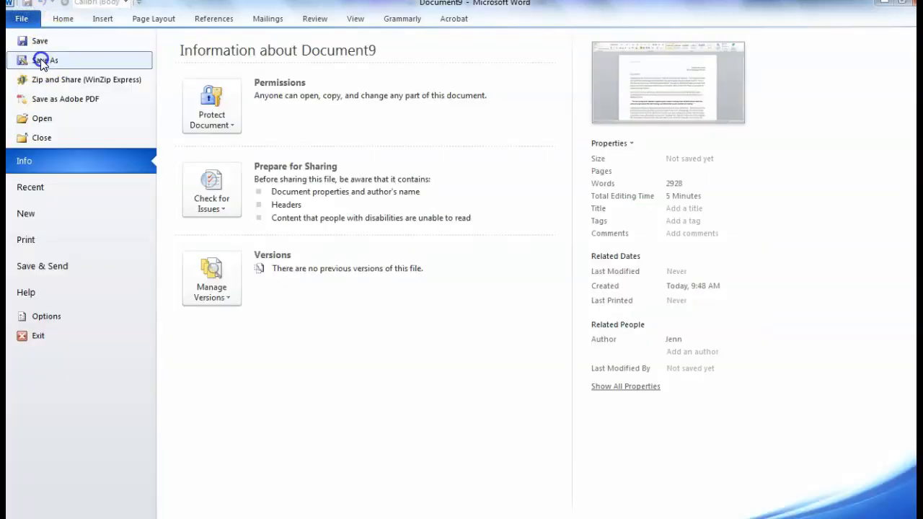
pyautogui.click(41, 61)
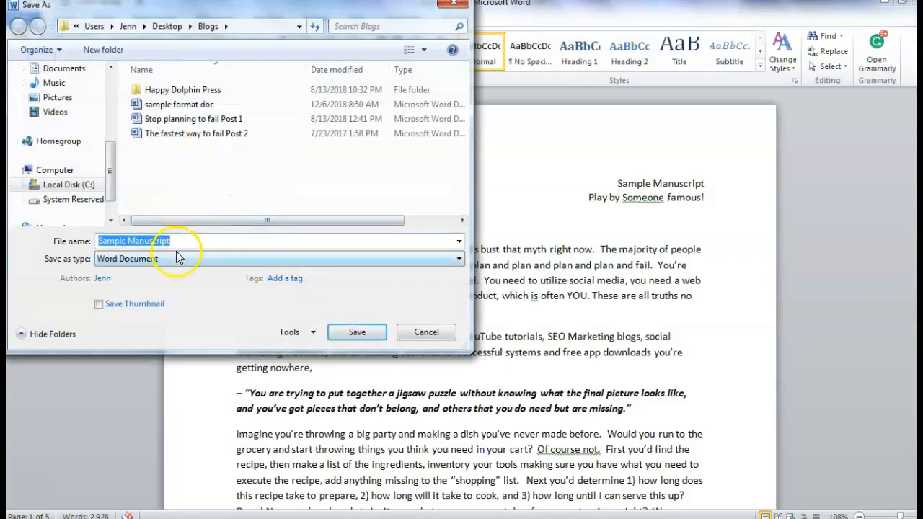
pyautogui.click(358, 332)
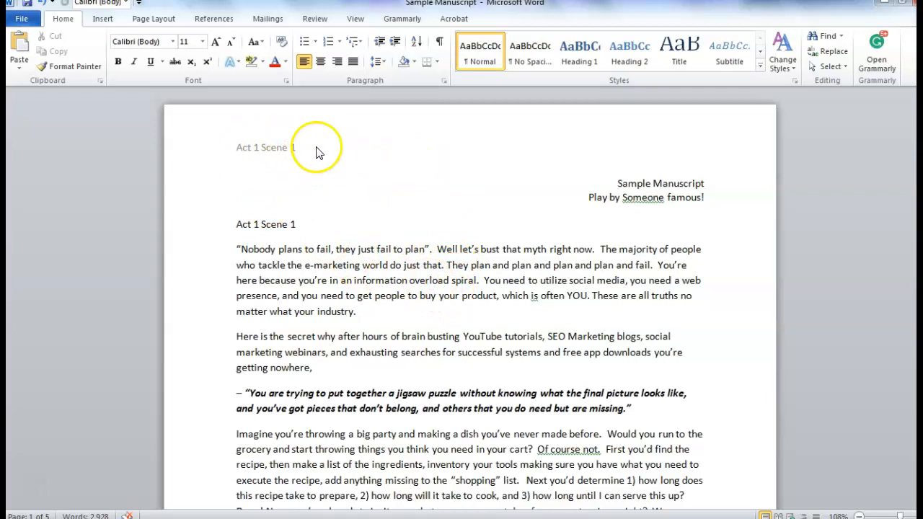
# Open the Act 1 Scene 1 header on the first page for editing and look through that section's pages.
pyautogui.doubleClick(323, 144)
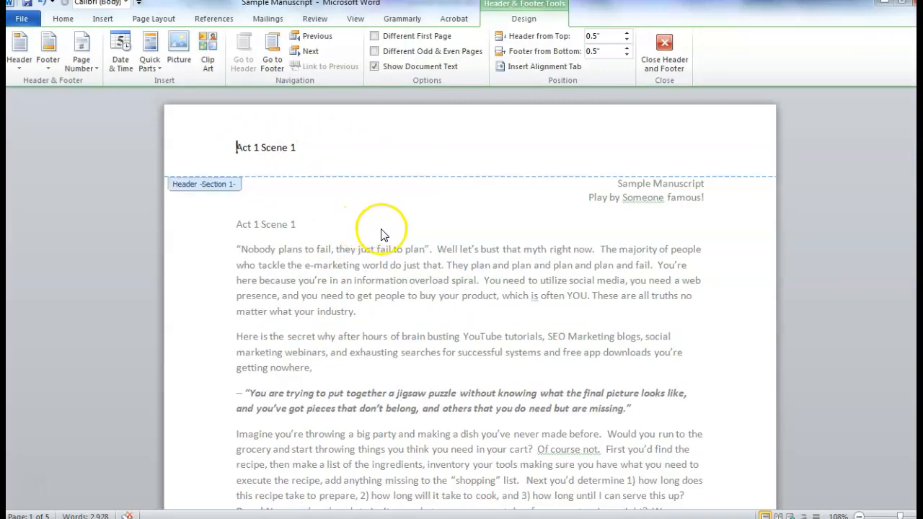
pyautogui.scroll(-15, 382, 238)
pyautogui.scroll(8, 414, 284)
pyautogui.scroll(7, 417, 292)
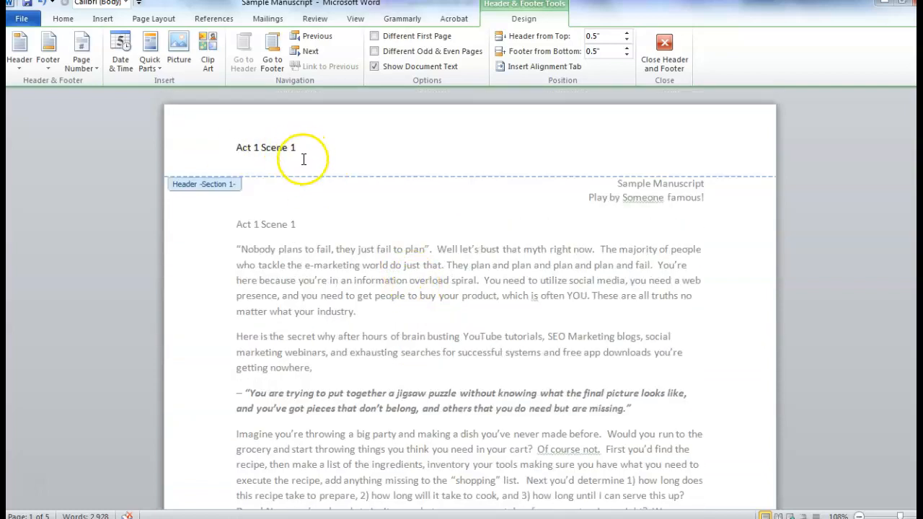
# Try inserting the centred Plain Number 2 page number at the top of the page, and undo it.
pyautogui.click(103, 18)
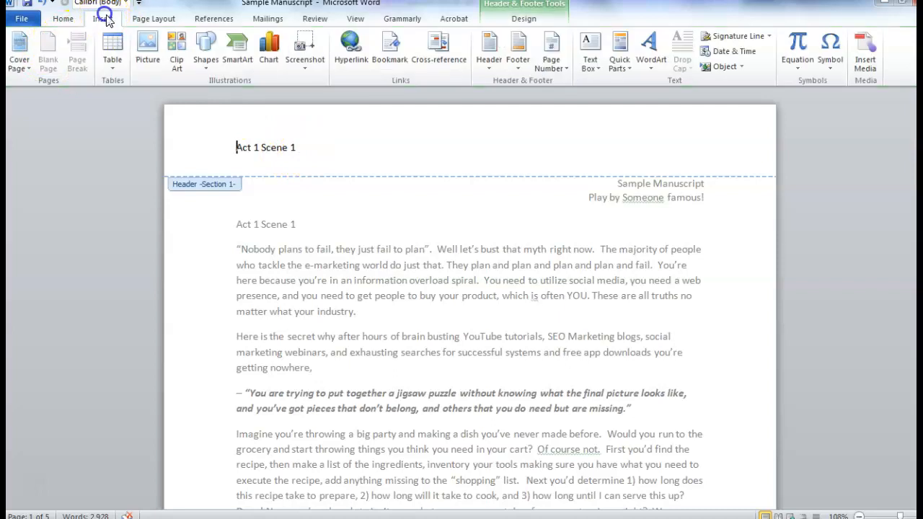
pyautogui.click(550, 55)
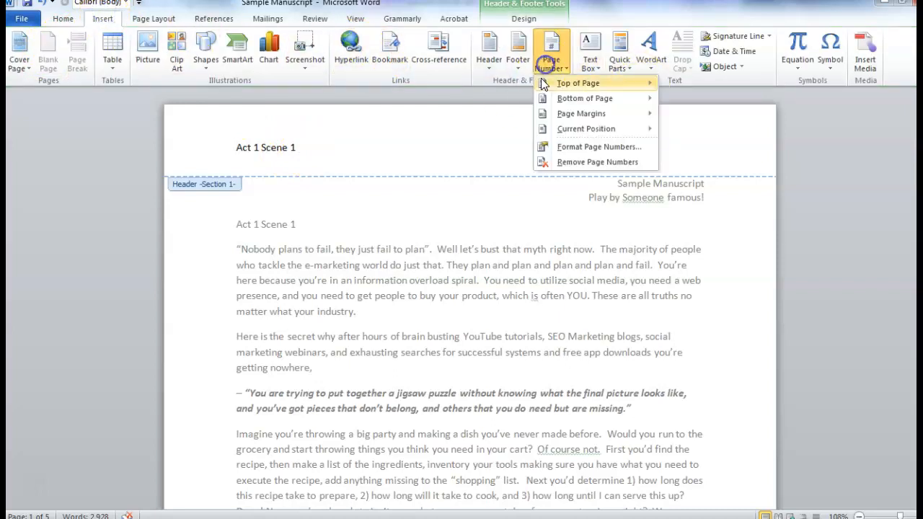
pyautogui.moveTo(561, 86)
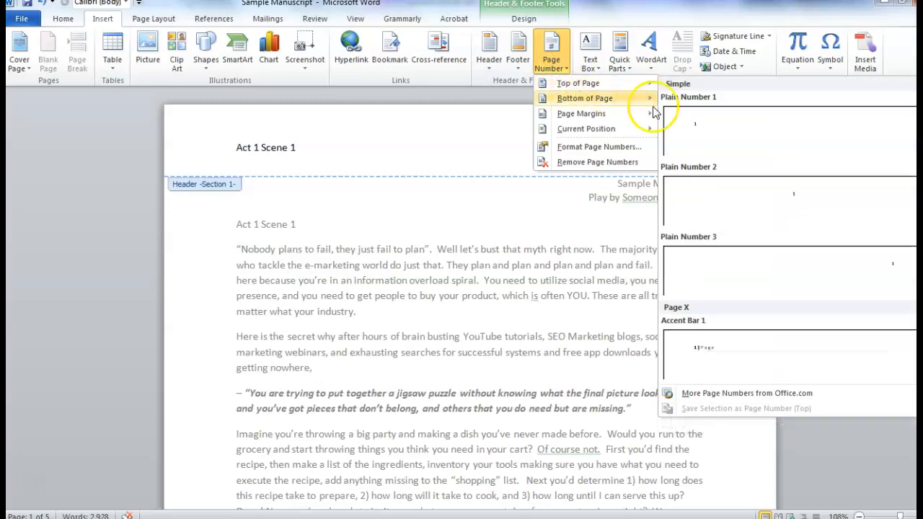
pyautogui.click(830, 211)
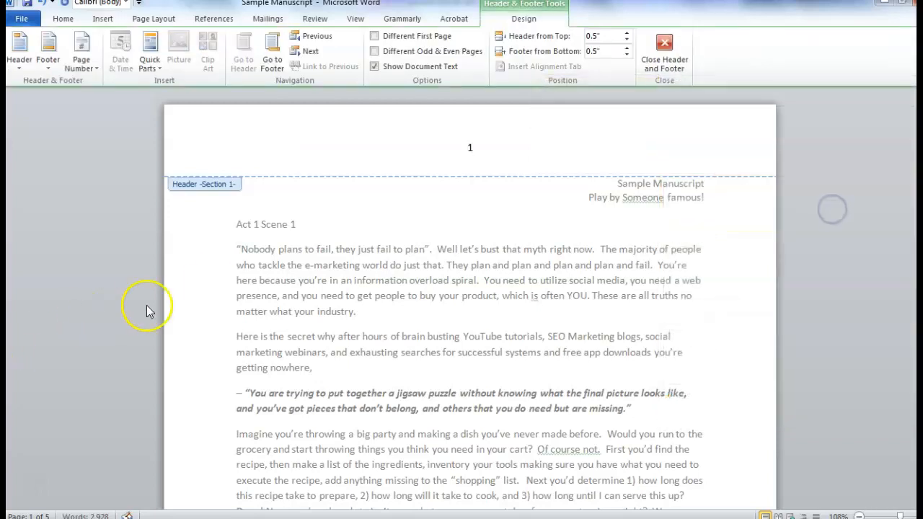
pyautogui.click(44, 7)
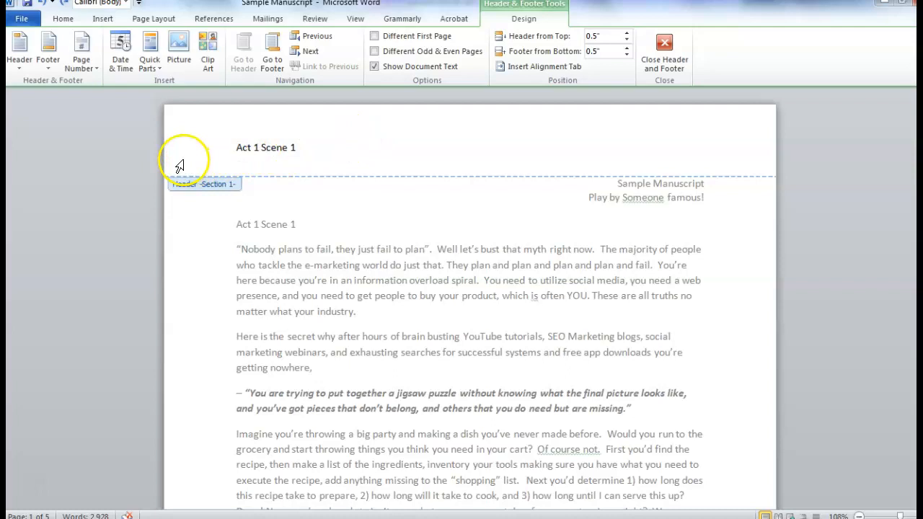
# Right-align the Act 1 Scene 1 header, add an Accent Bar 1 page number on a new line beneath it, and return to the body.
pyautogui.click(63, 18)
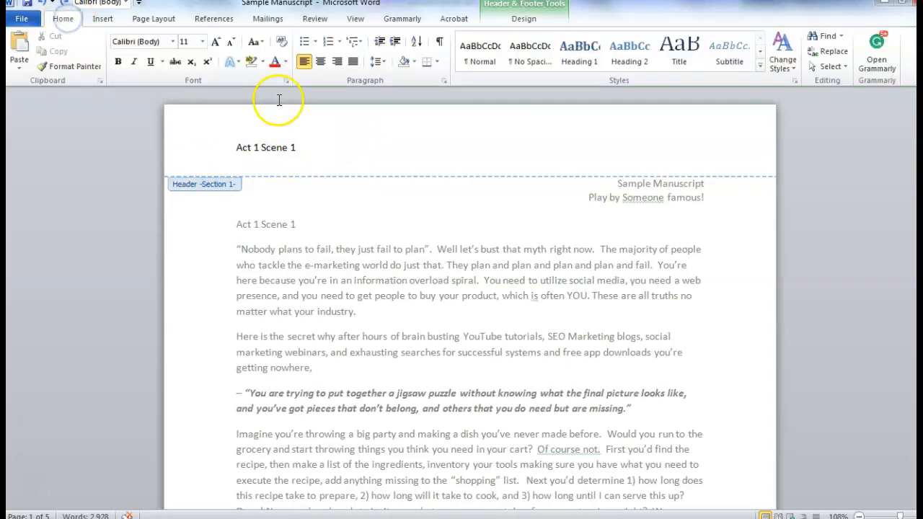
pyautogui.click(336, 64)
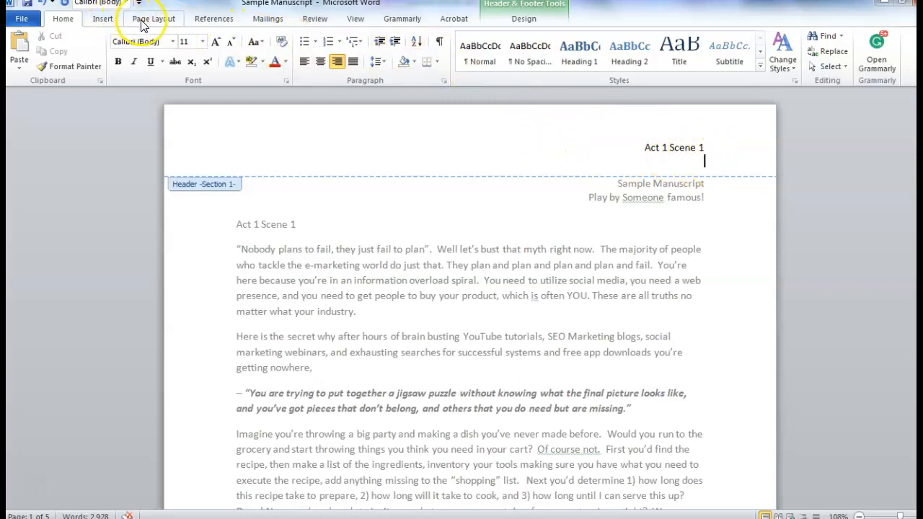
pyautogui.click(96, 18)
pyautogui.click(553, 64)
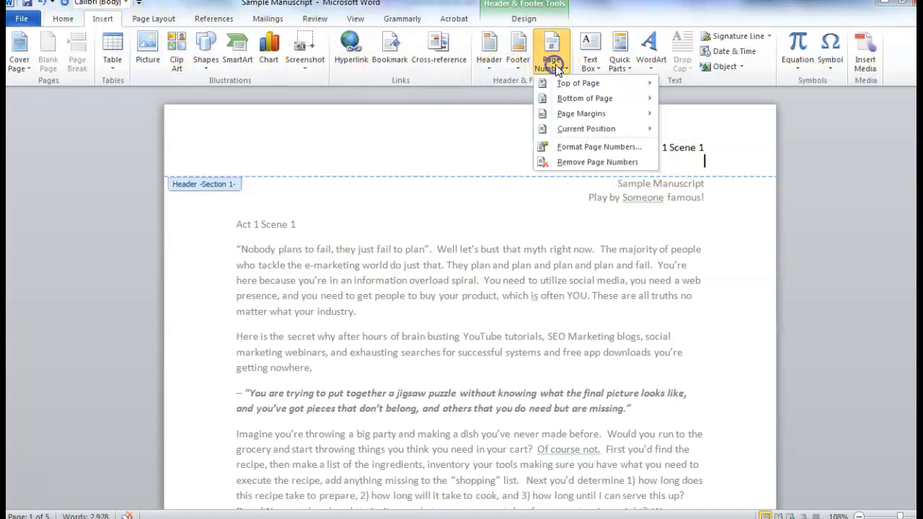
pyautogui.moveTo(590, 136)
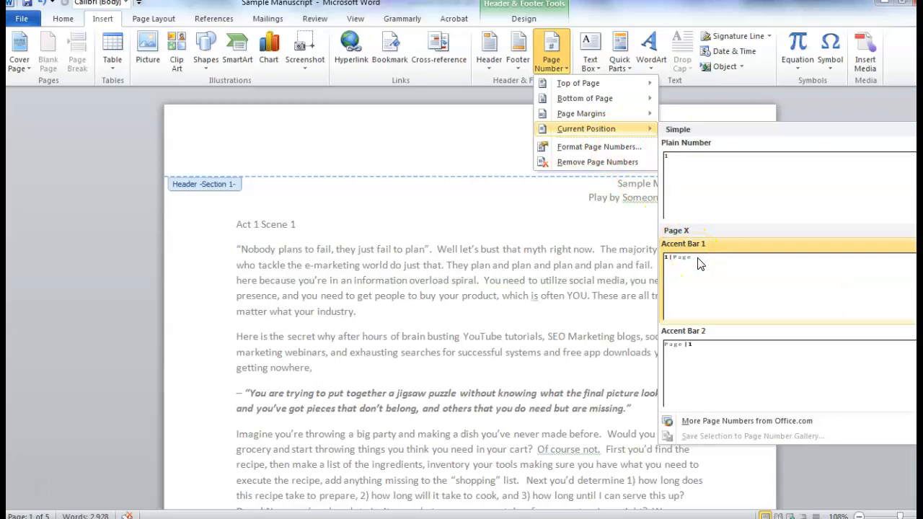
pyautogui.scroll(-6, 717, 274)
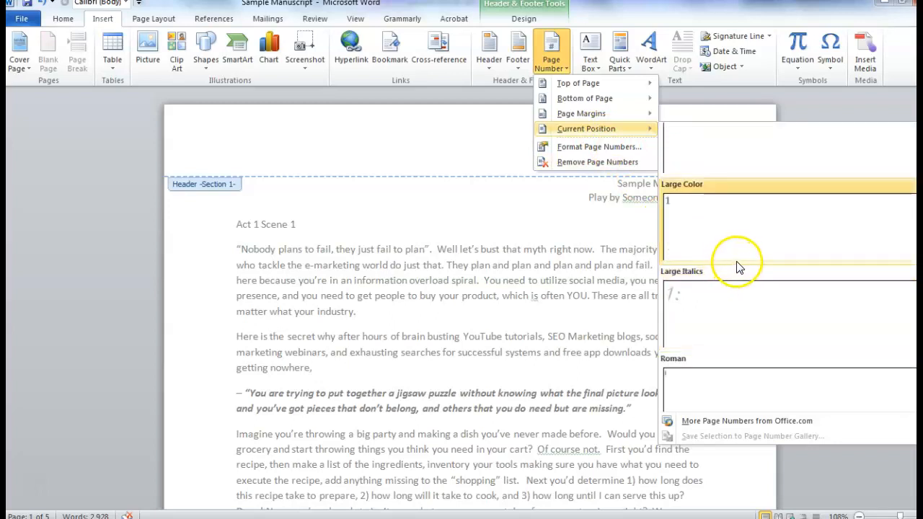
pyautogui.scroll(-2, 743, 268)
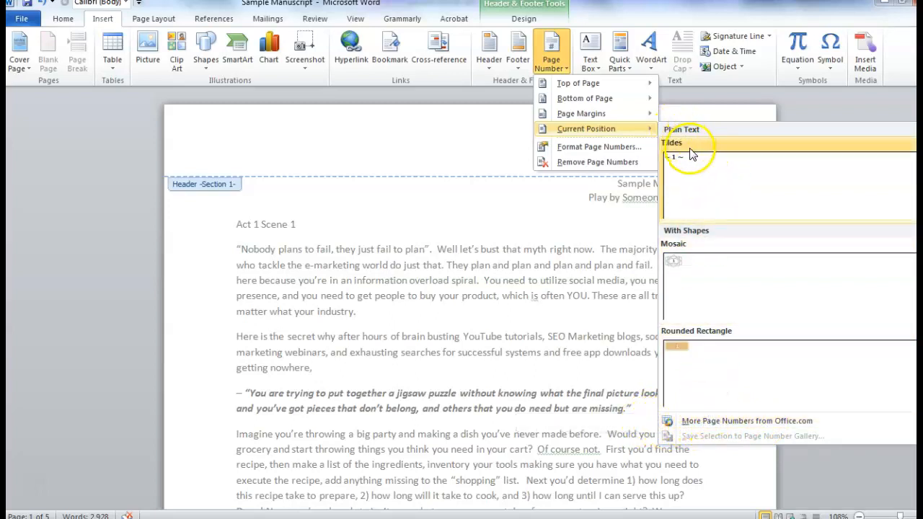
pyautogui.scroll(10, 736, 216)
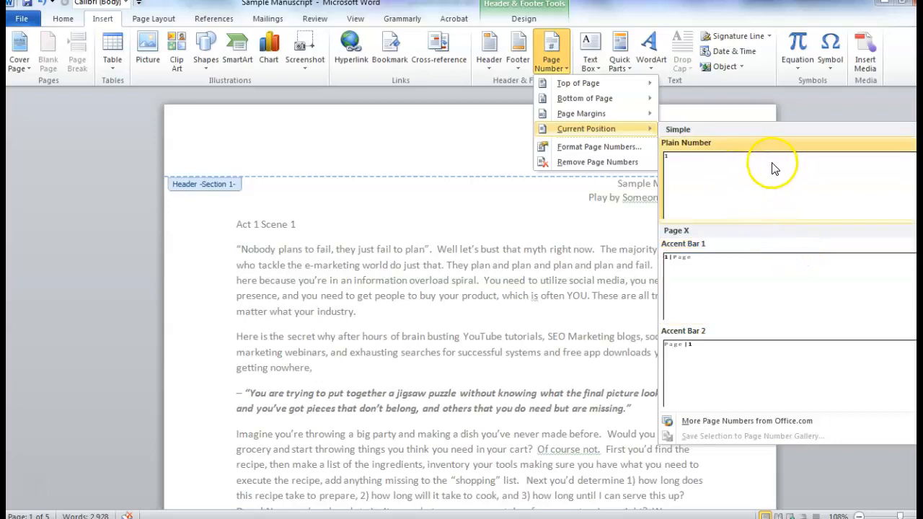
pyautogui.moveTo(622, 130)
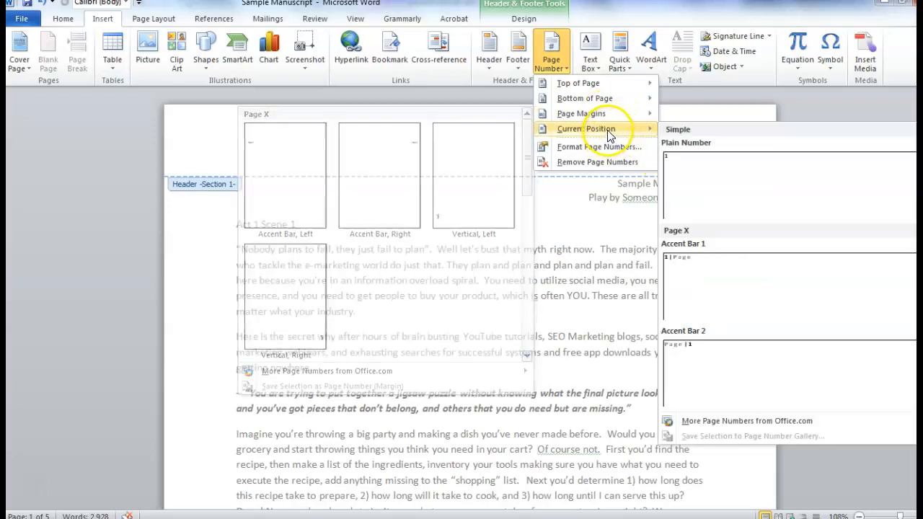
pyautogui.click(741, 287)
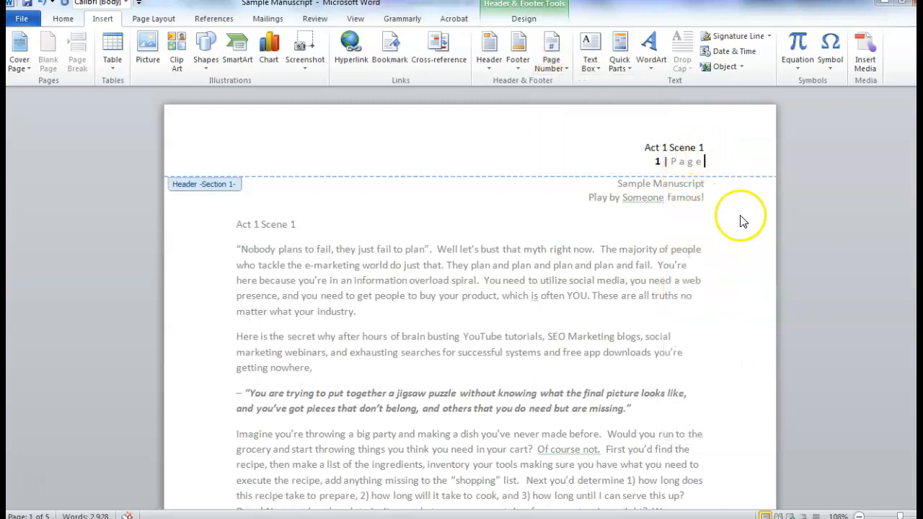
pyautogui.doubleClick(624, 297)
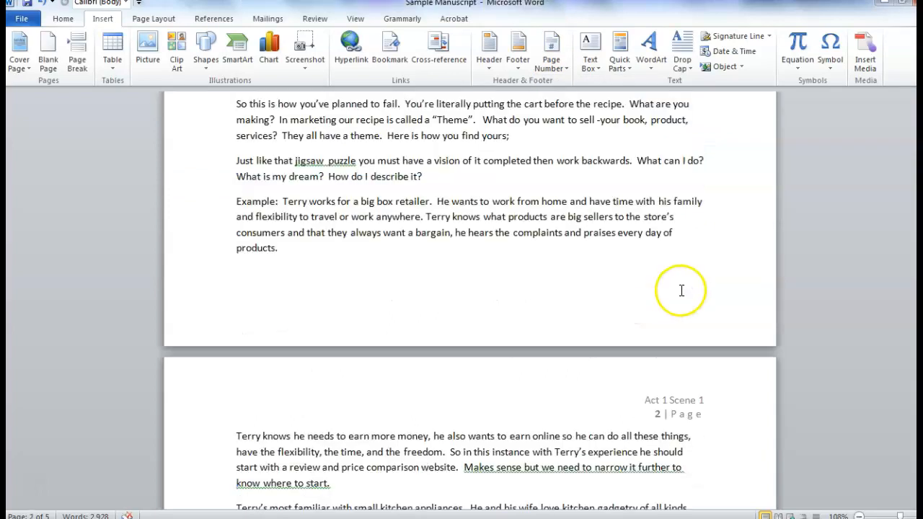
# Check the headers and page numbers from the first page through to the start of Act 1 Scene 2.
pyautogui.scroll(5, 680, 288)
pyautogui.scroll(-7, 670, 396)
pyautogui.scroll(-2, 677, 290)
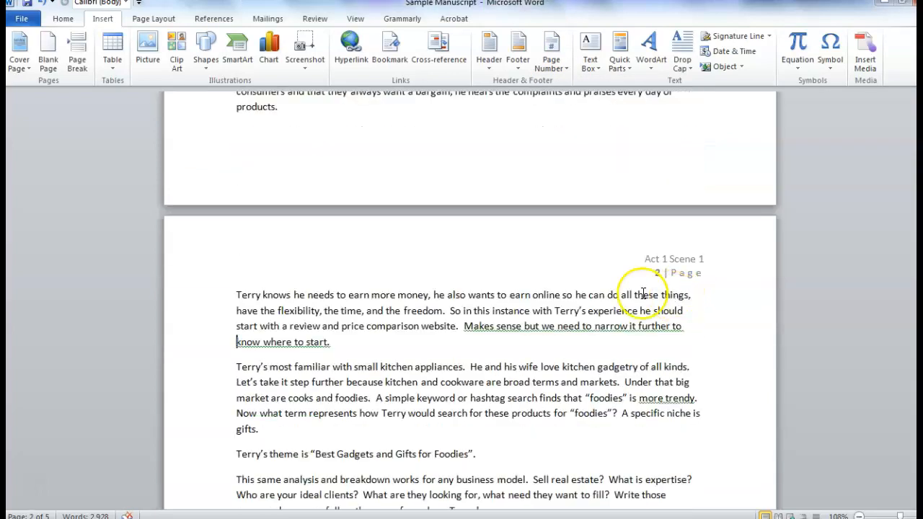
pyautogui.scroll(-2, 687, 292)
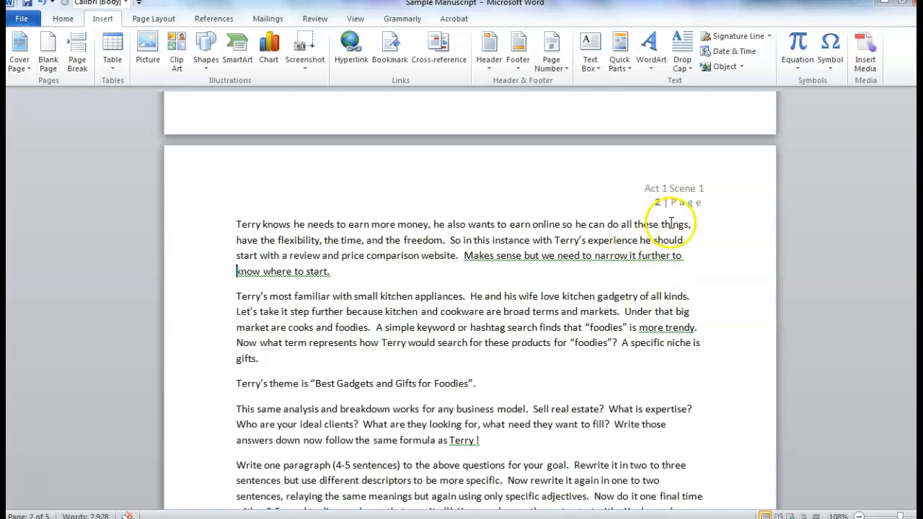
pyautogui.scroll(-1, 683, 252)
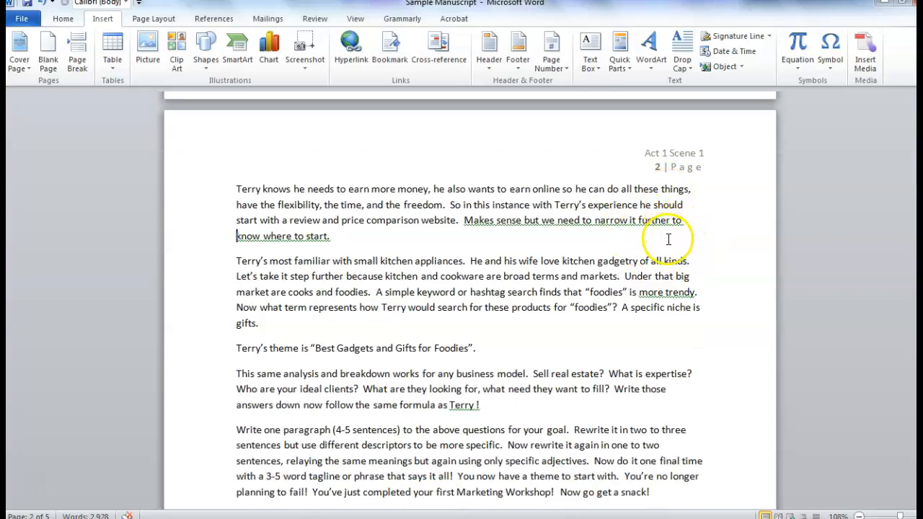
pyautogui.scroll(-12, 668, 240)
pyautogui.scroll(-3, 673, 247)
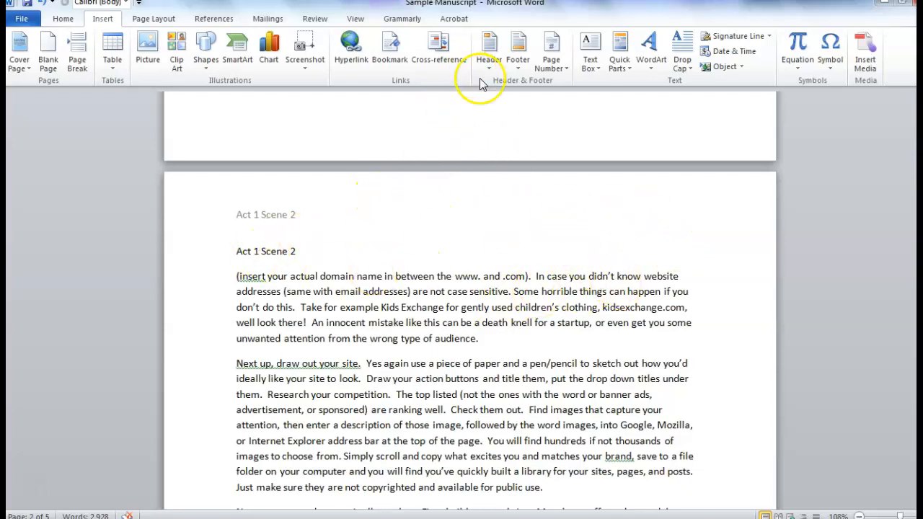
# Right-align the Act 1 Scene 2 header and add an Accent Bar 1 page number on a new line beneath it.
pyautogui.doubleClick(275, 217)
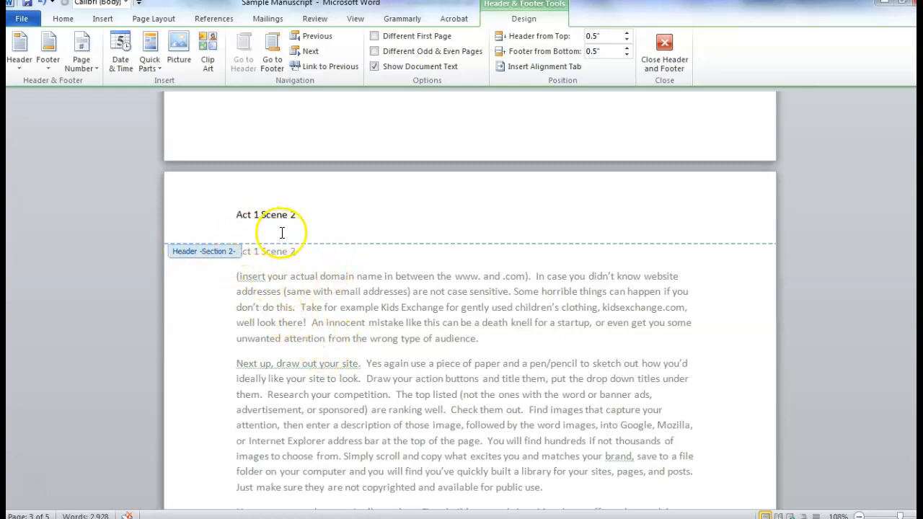
pyautogui.scroll(20, 618, 354)
pyautogui.scroll(-10, 232, 422)
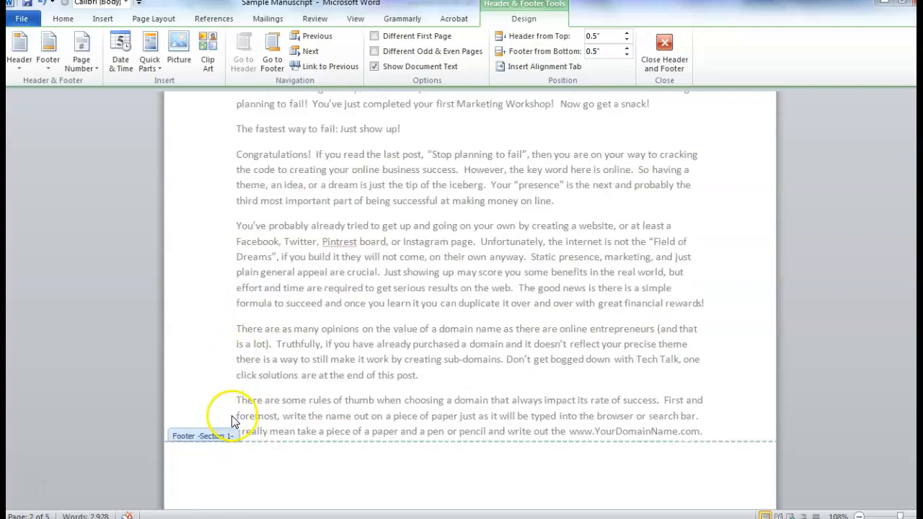
pyautogui.scroll(-5, 232, 422)
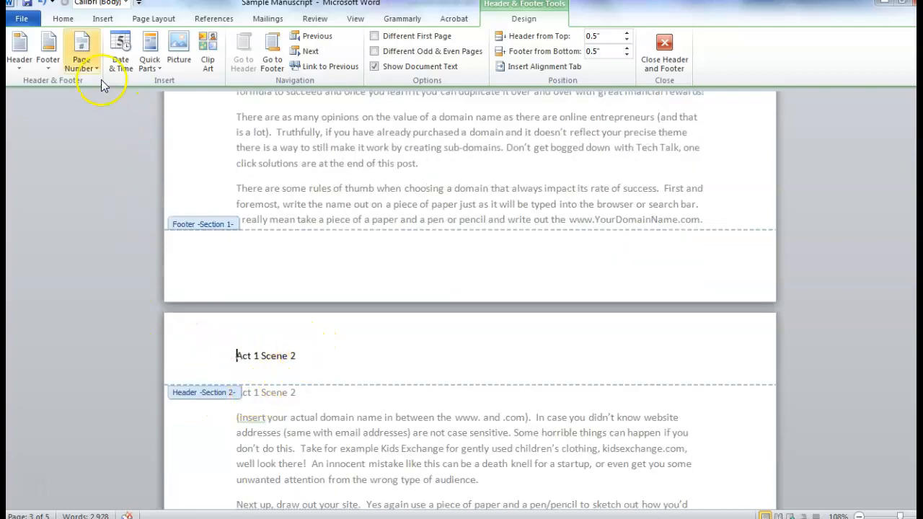
pyautogui.click(62, 18)
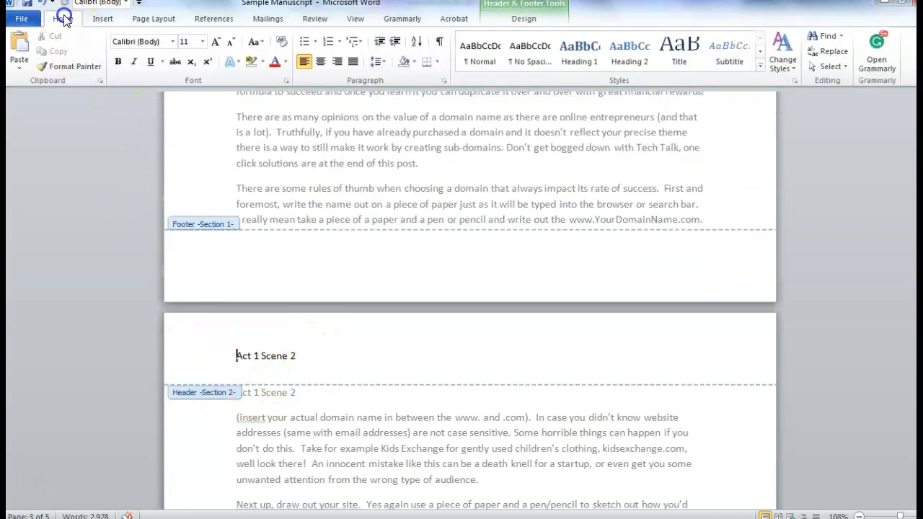
pyautogui.click(337, 62)
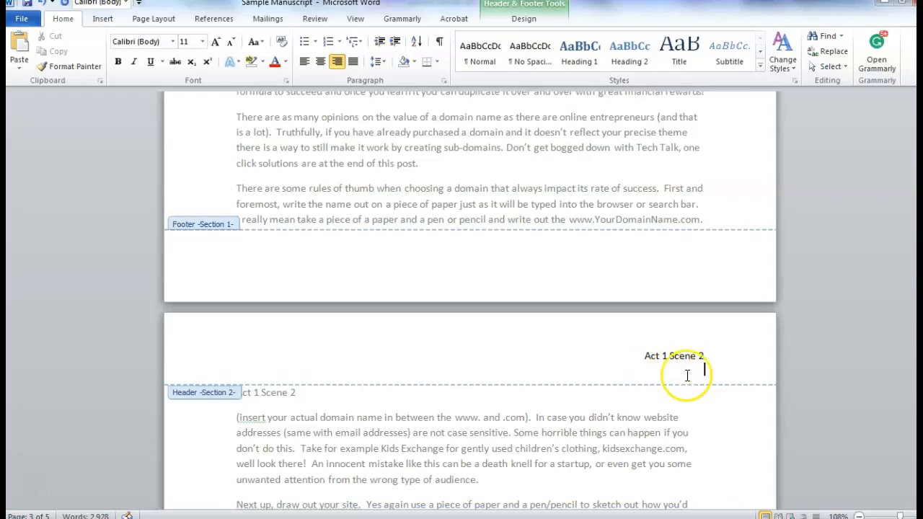
pyautogui.click(103, 19)
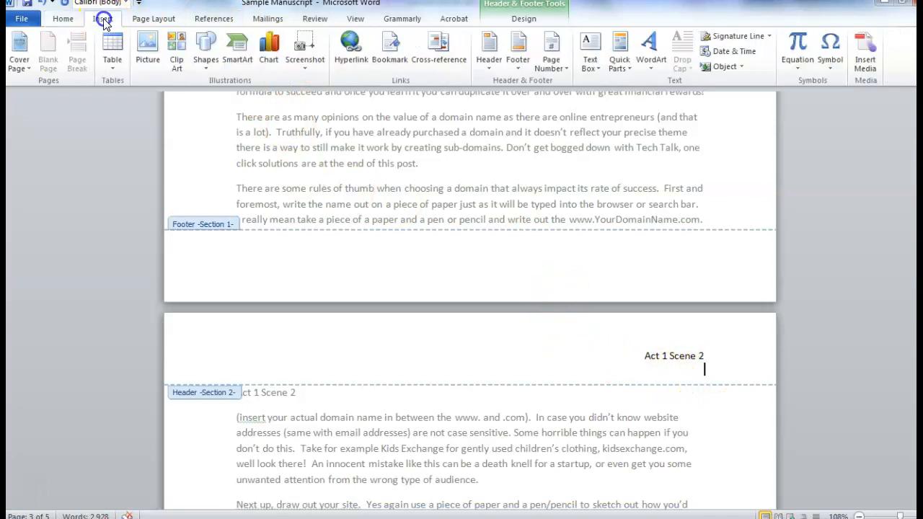
pyautogui.click(551, 47)
pyautogui.moveTo(582, 128)
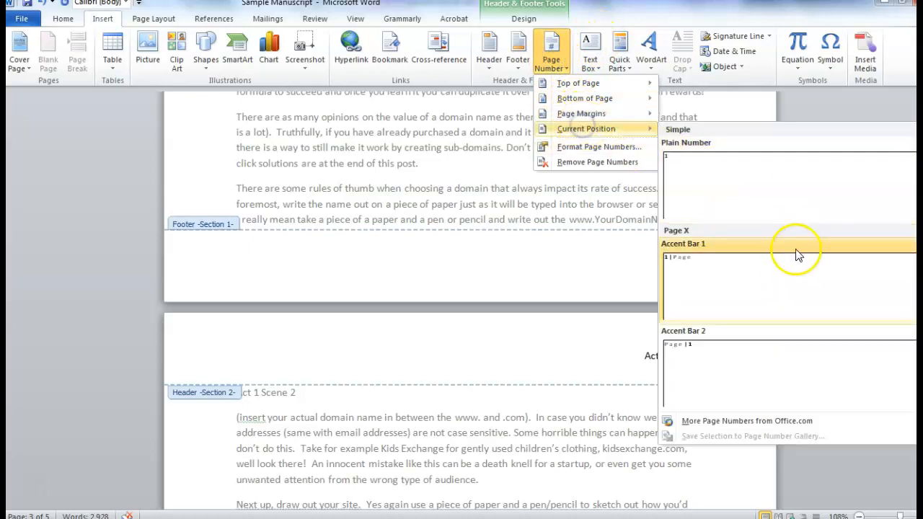
pyautogui.click(767, 293)
# Check the headers and page numbers from the first page through to the start of Act 2 Scene 1.
pyautogui.scroll(20, 729, 394)
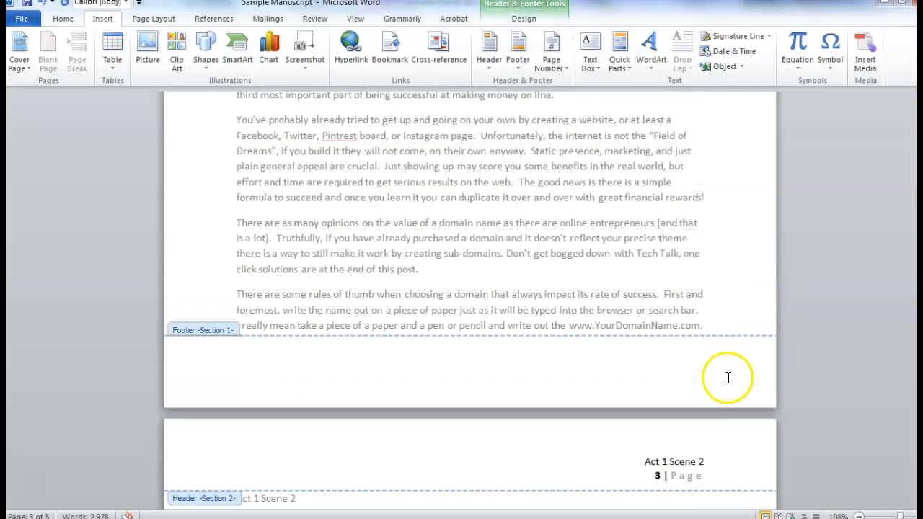
pyautogui.scroll(8, 728, 339)
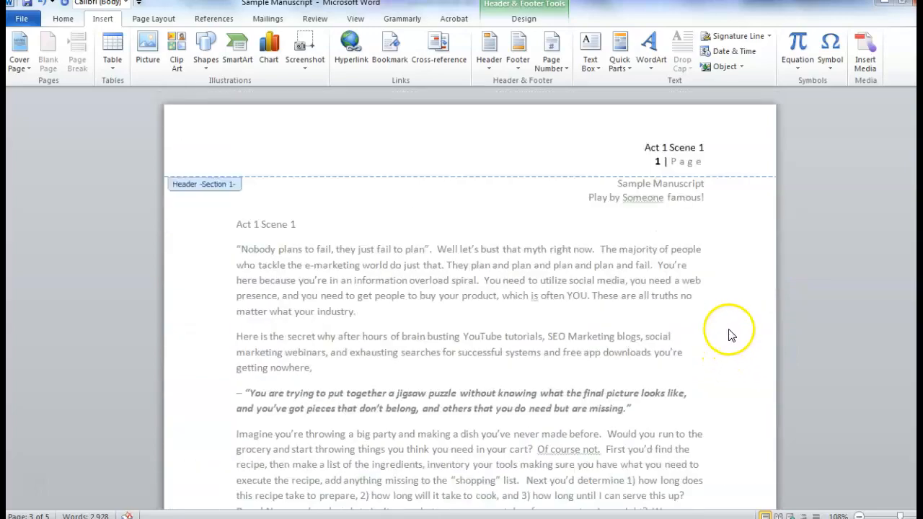
pyautogui.scroll(-17, 714, 252)
pyautogui.scroll(-20, 734, 285)
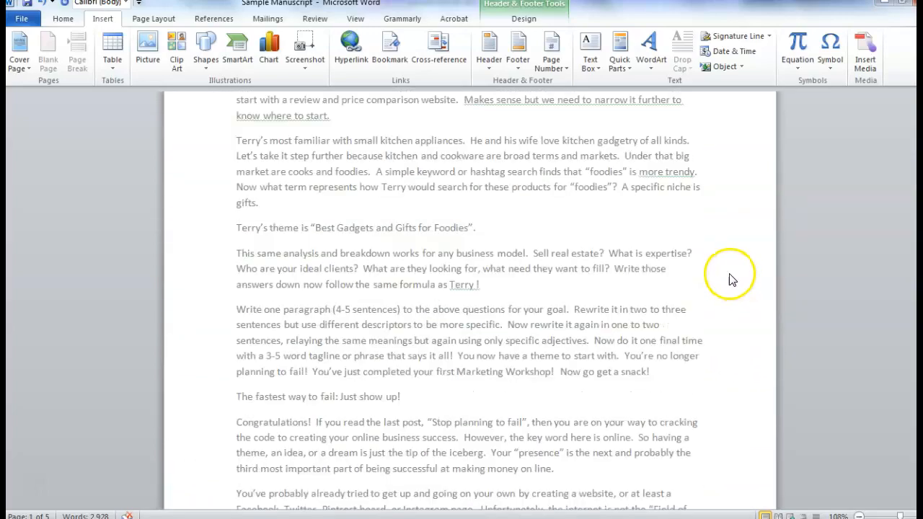
pyautogui.scroll(-8, 737, 297)
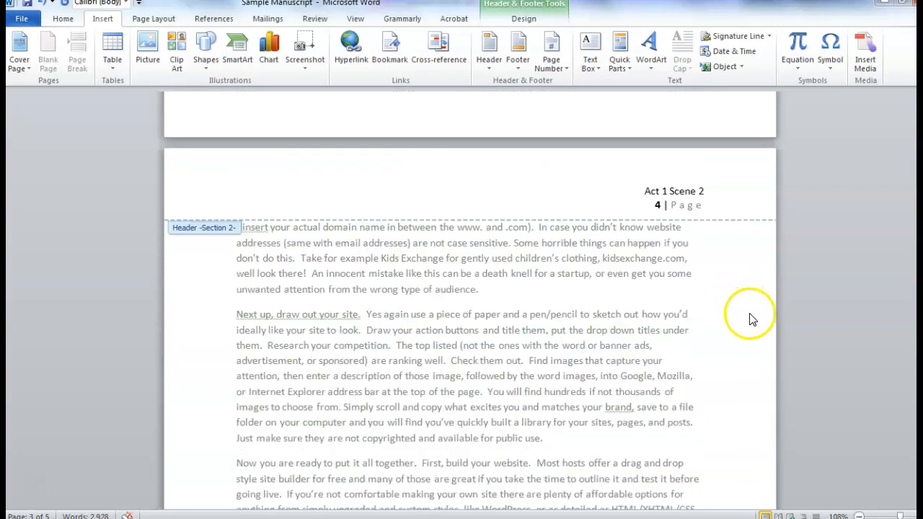
pyautogui.scroll(-15, 755, 330)
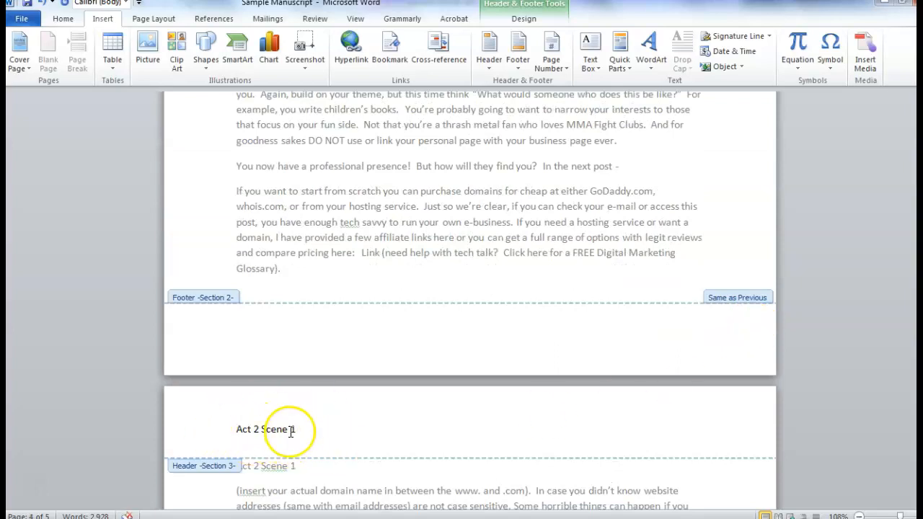
# Try replacing the page number in the Act 1 Scene 2 header with a manually entered 1, and return to the body.
pyautogui.scroll(15, 634, 389)
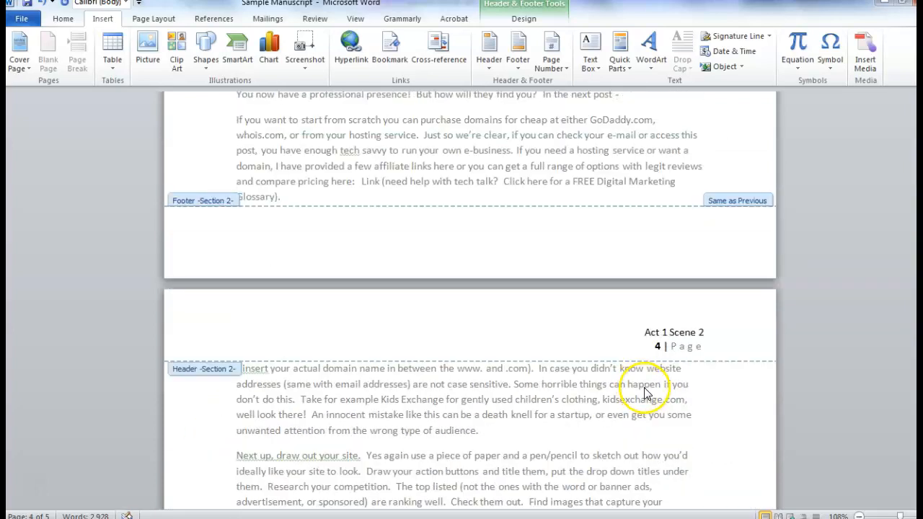
pyautogui.scroll(5, 682, 323)
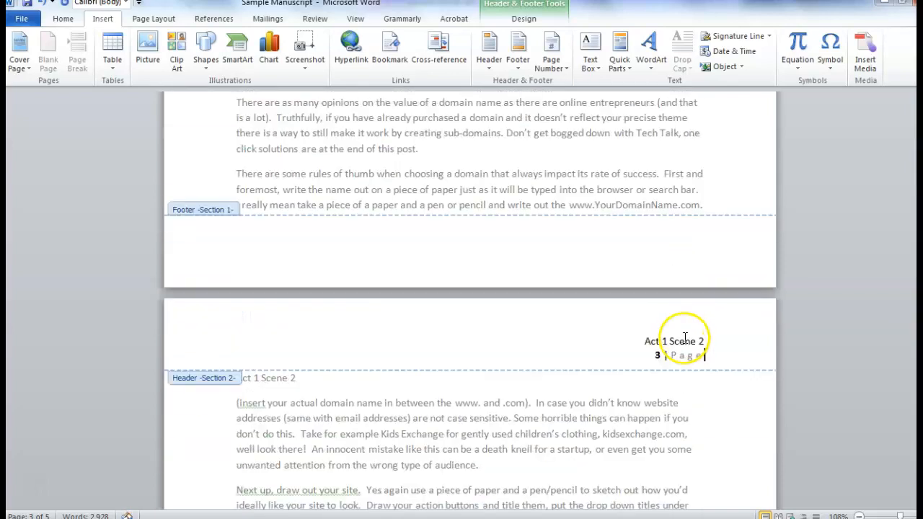
pyautogui.scroll(5, 688, 361)
pyautogui.scroll(-7, 684, 340)
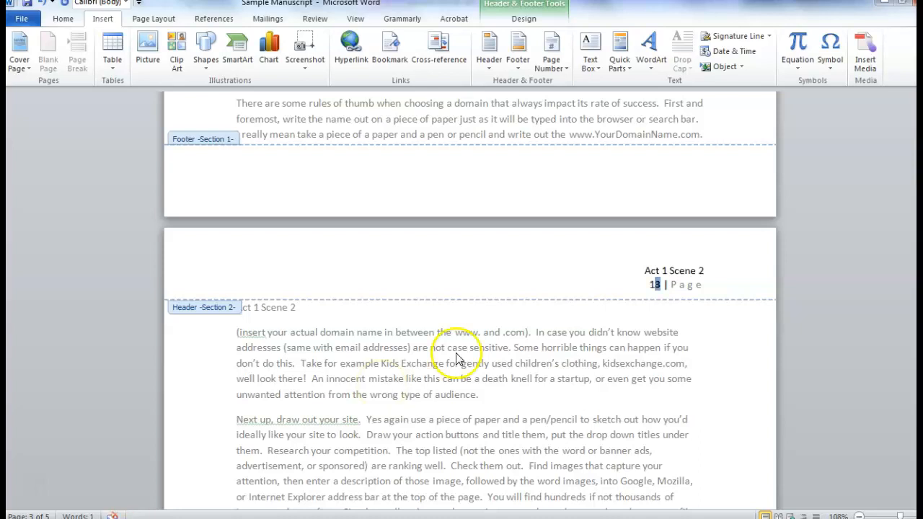
pyautogui.click(657, 285)
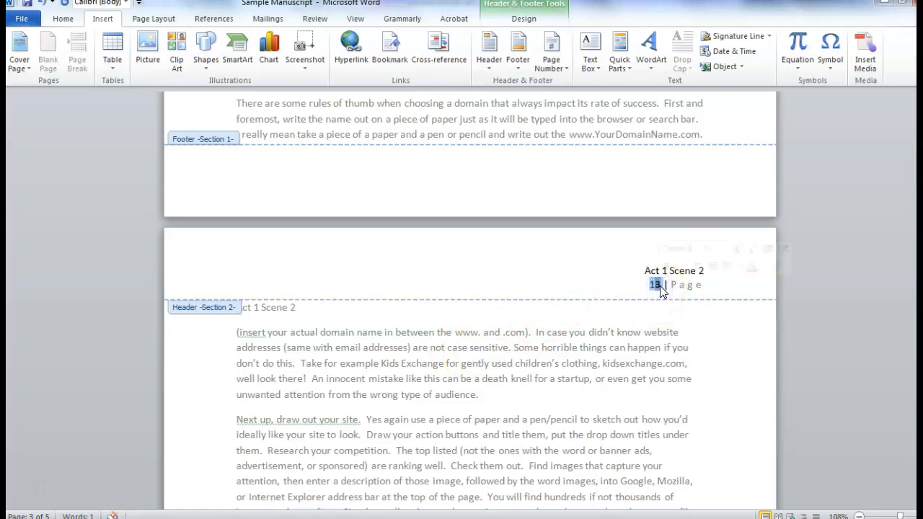
pyautogui.click(658, 380)
pyautogui.doubleClick(695, 339)
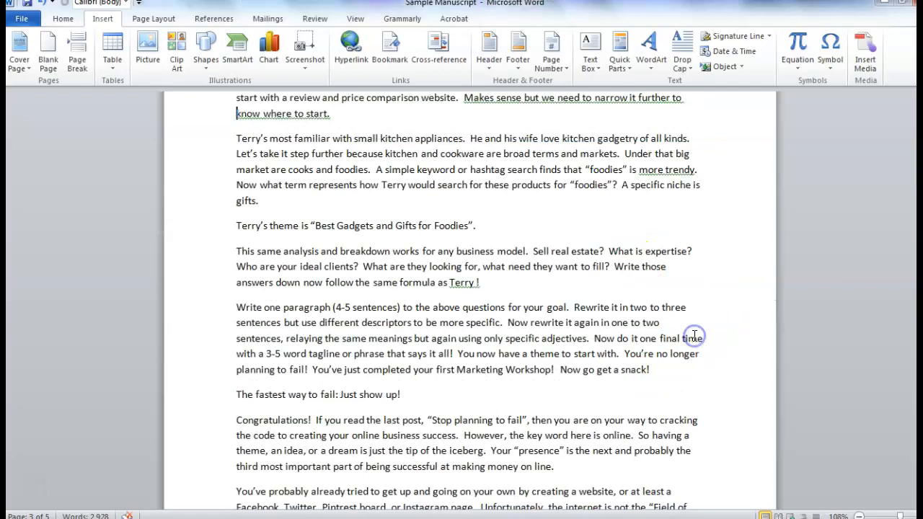
# Try changing the manually entered page number in the Act 1 Scene 2 header to 2, and return to the body.
pyautogui.scroll(-12, 694, 340)
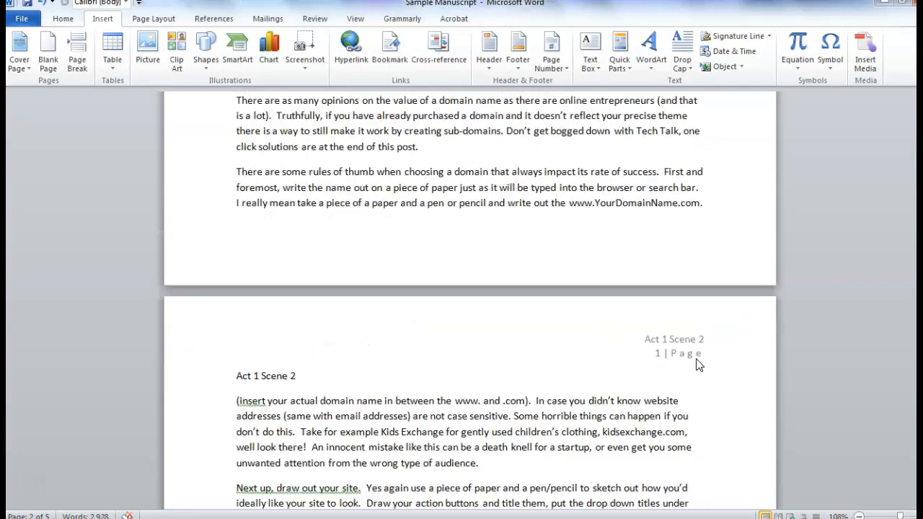
pyautogui.click(658, 358)
pyautogui.doubleClick(660, 355)
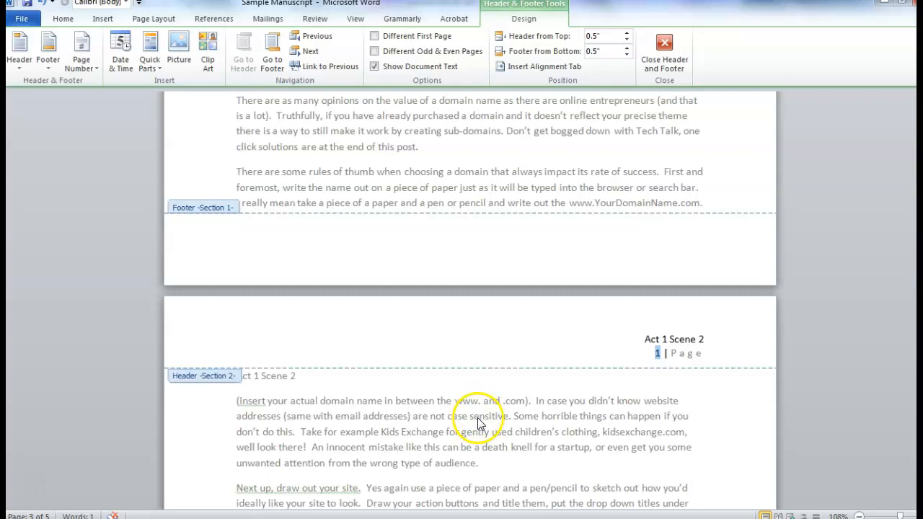
pyautogui.doubleClick(527, 431)
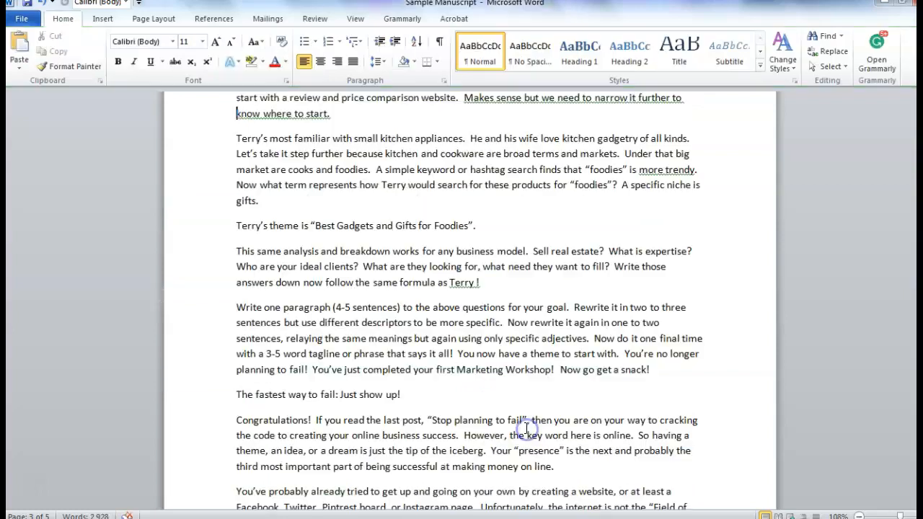
# Compare the page numbers in the Act 1 Scene 1 and Act 1 Scene 2 headers, and select the number on the second page.
pyautogui.scroll(10, 612, 418)
pyautogui.scroll(-12, 629, 431)
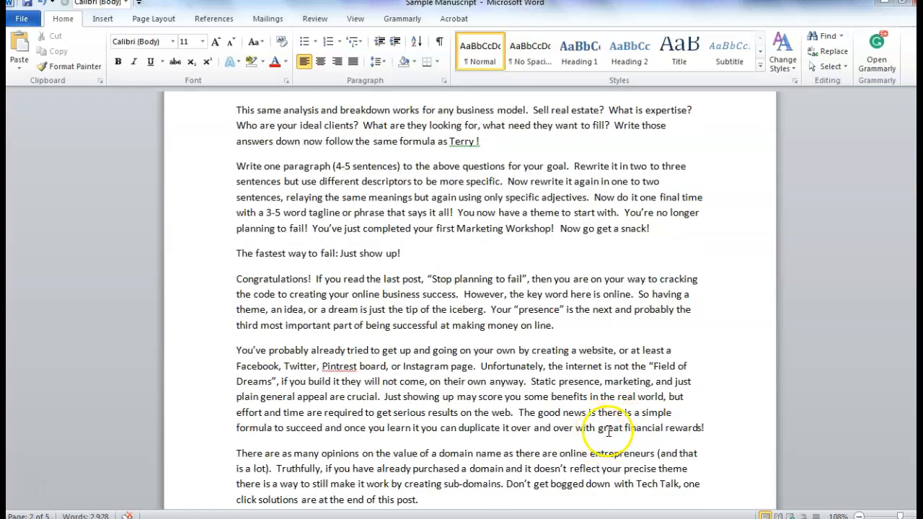
pyautogui.scroll(-7, 607, 431)
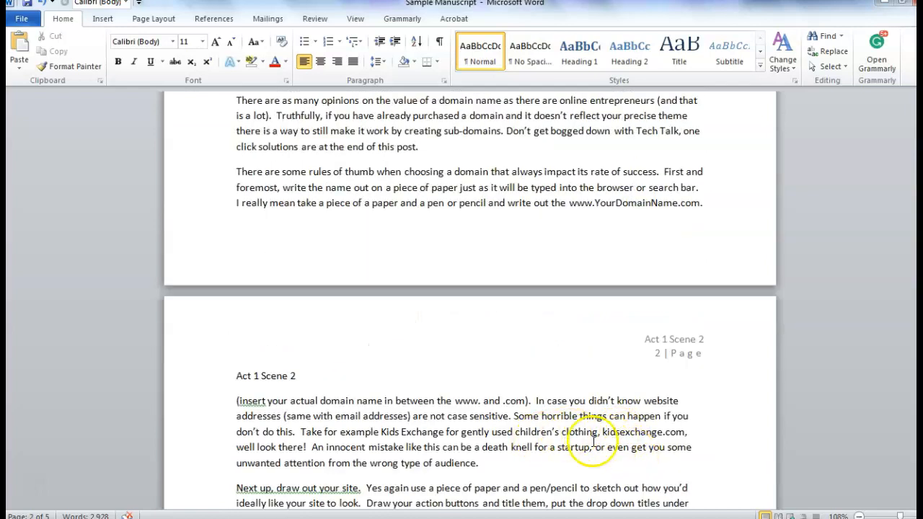
pyautogui.scroll(-3, 577, 447)
pyautogui.scroll(-3, 577, 447)
pyautogui.scroll(6, 588, 453)
pyautogui.scroll(15, 602, 473)
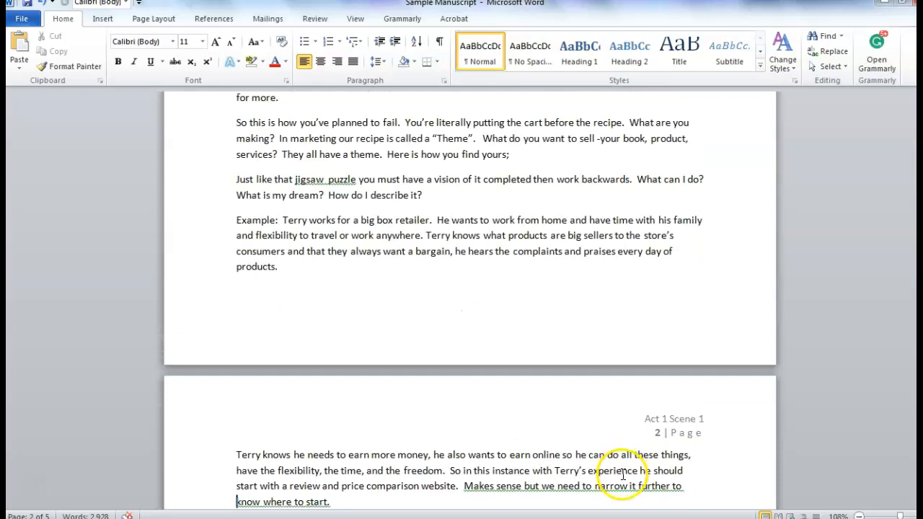
pyautogui.scroll(-19, 623, 474)
pyautogui.scroll(17, 631, 468)
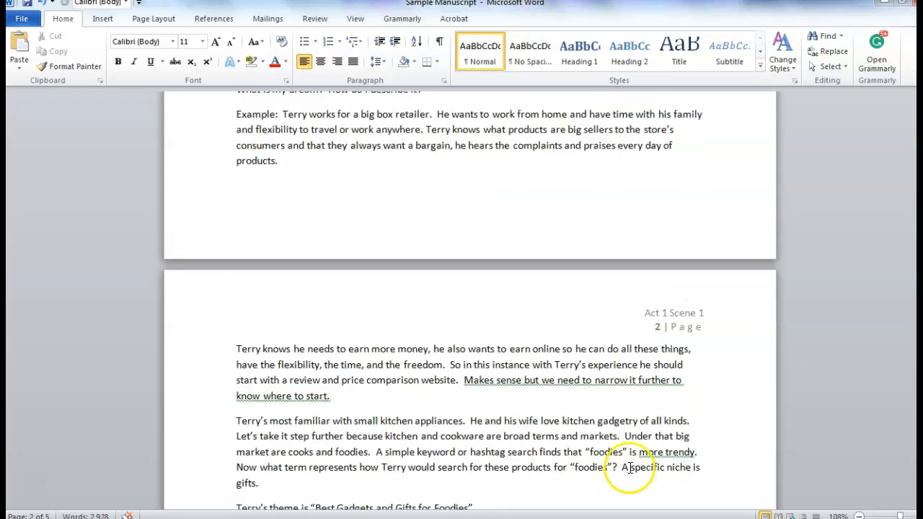
pyautogui.doubleClick(660, 326)
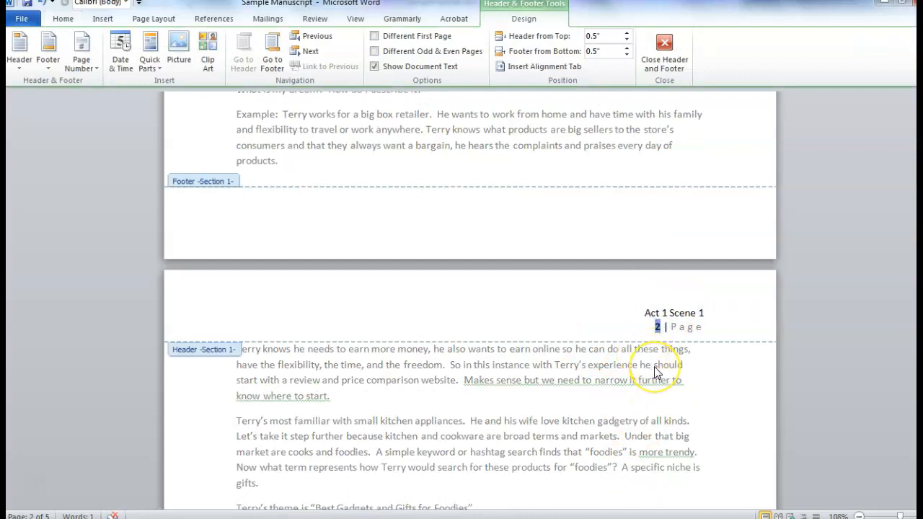
# Undo the manual changes to the page number in the Act 1 Scene 2 header and return to the body.
pyautogui.click(41, 4)
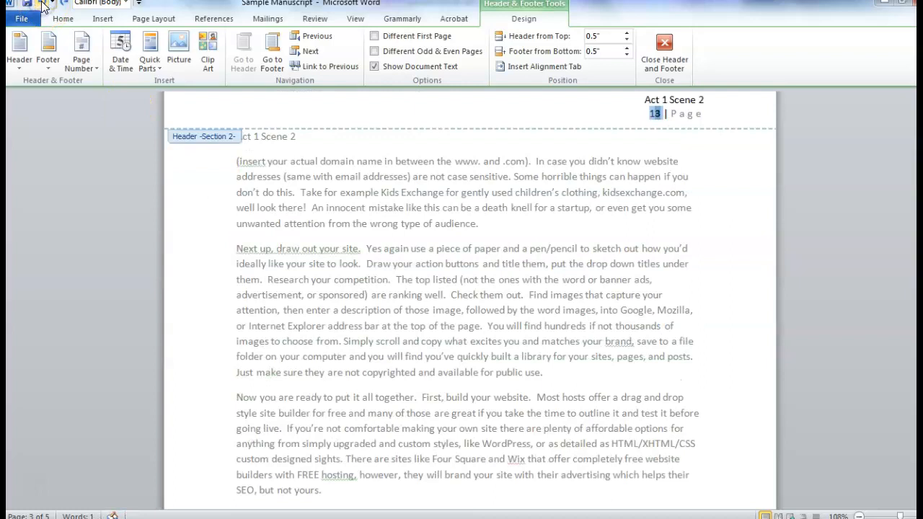
pyautogui.scroll(6, 438, 363)
pyautogui.click(434, 365)
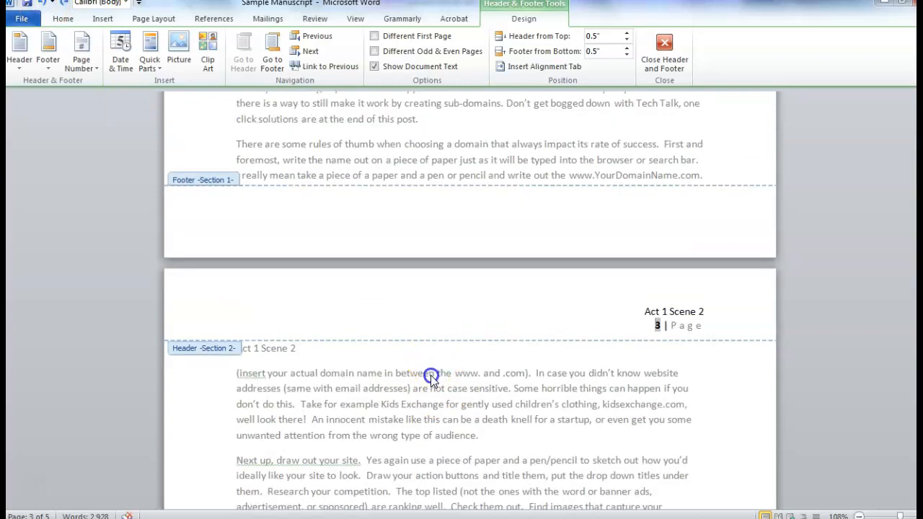
# Review the headers and page numbers from the first page to the start of Act 2 Scene 1, and return to Act 1 Scene 2.
pyautogui.scroll(20, 525, 377)
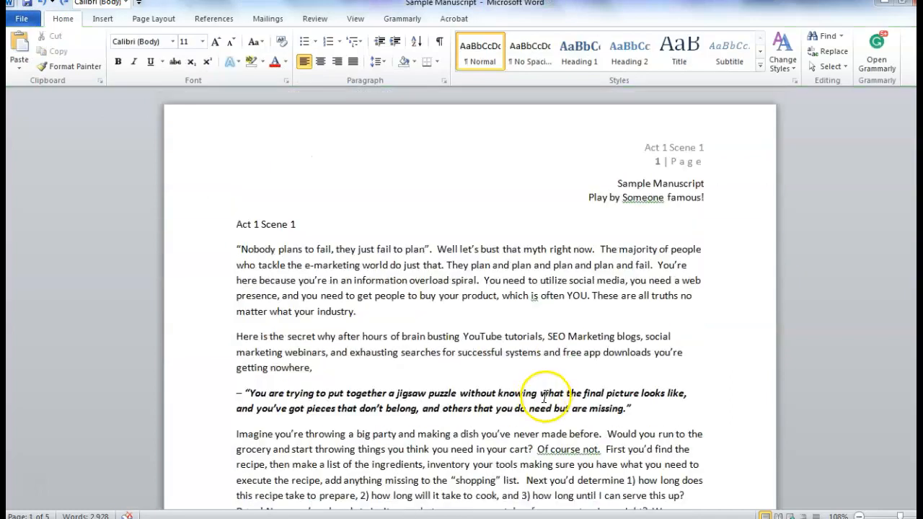
pyautogui.scroll(-20, 545, 400)
pyautogui.scroll(-20, 568, 409)
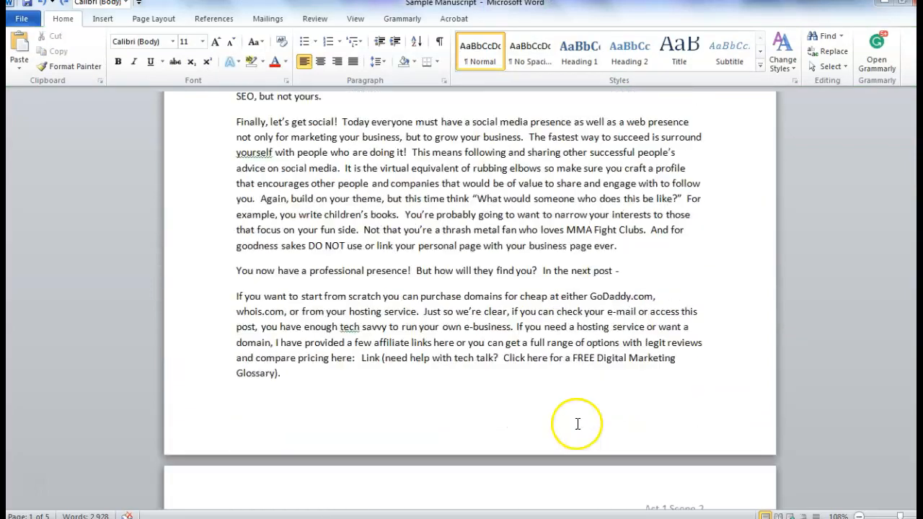
pyautogui.scroll(-6, 577, 424)
pyautogui.scroll(-3, 581, 427)
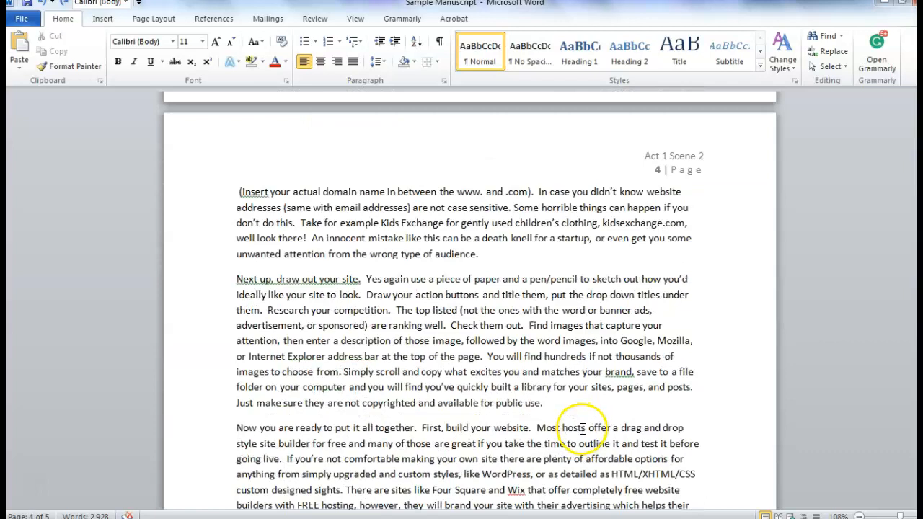
pyautogui.scroll(-20, 583, 429)
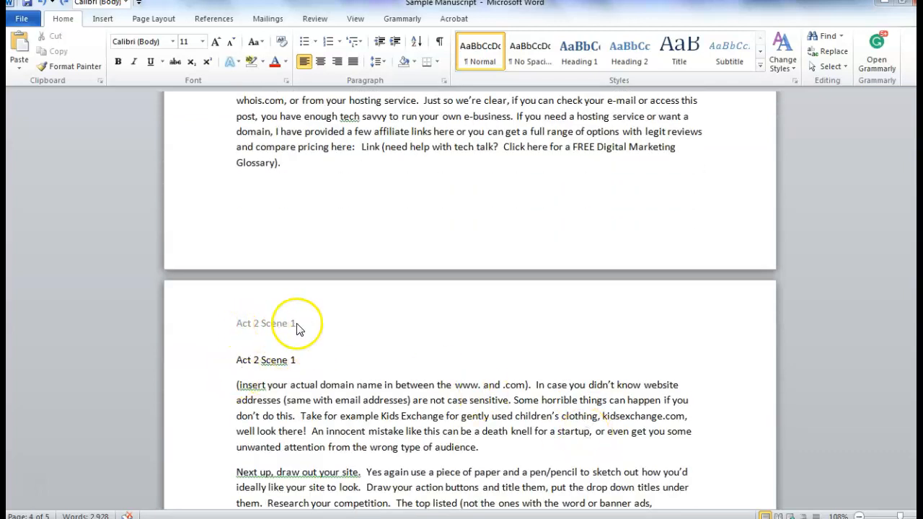
pyautogui.scroll(10, 556, 406)
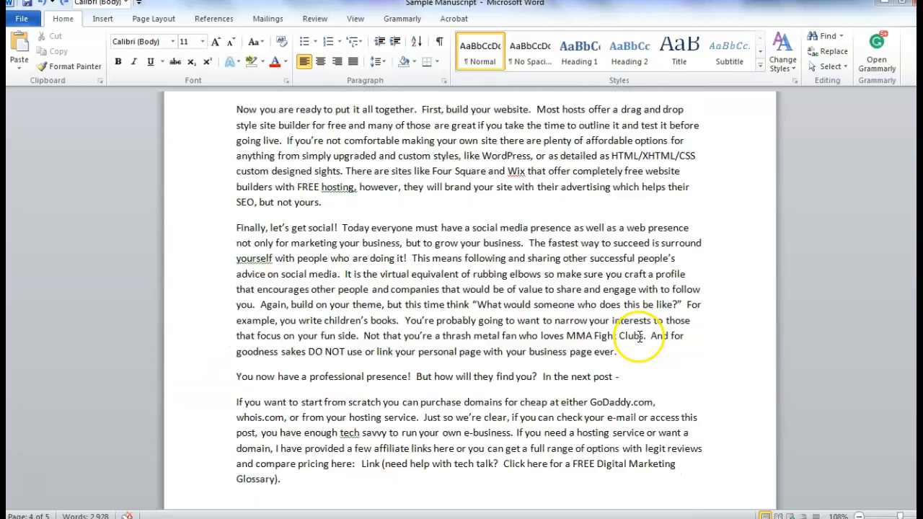
pyautogui.scroll(14, 639, 336)
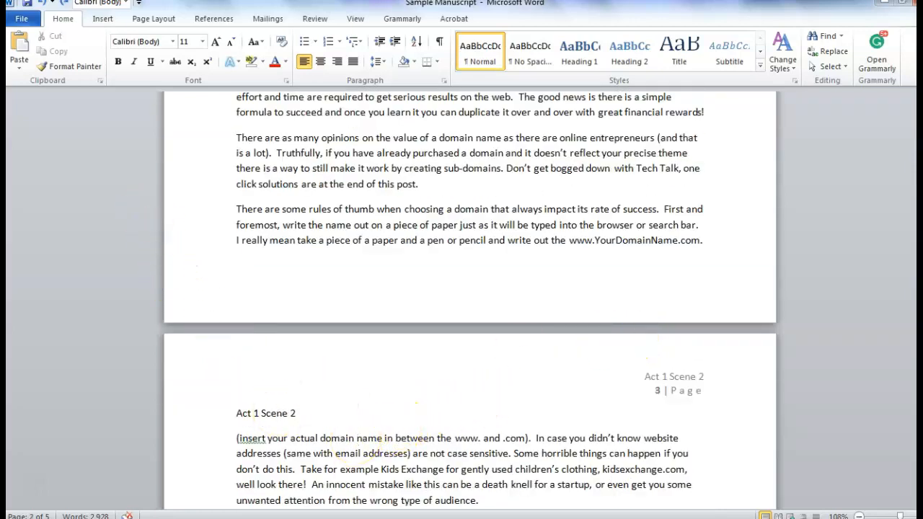
# Save the document as a Word Document named Sample Manuscript in the Blogs folder.
pyautogui.click(22, 19)
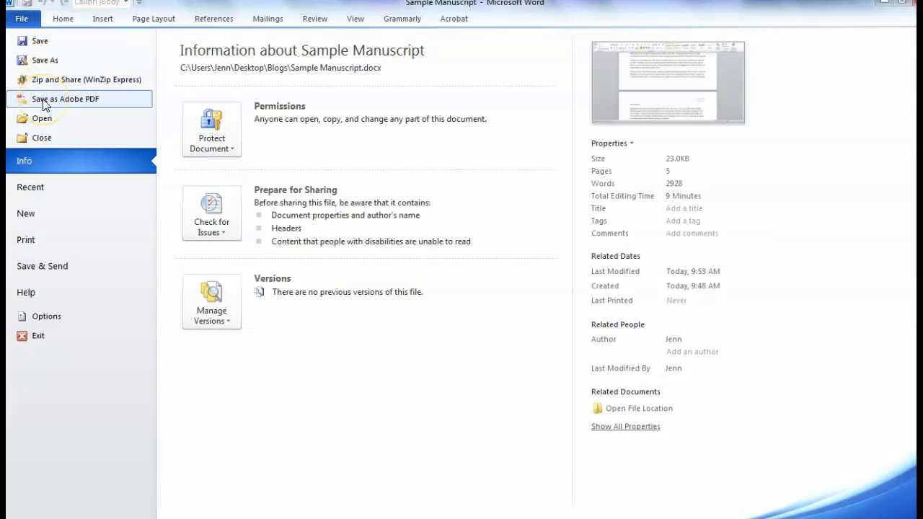
pyautogui.click(45, 60)
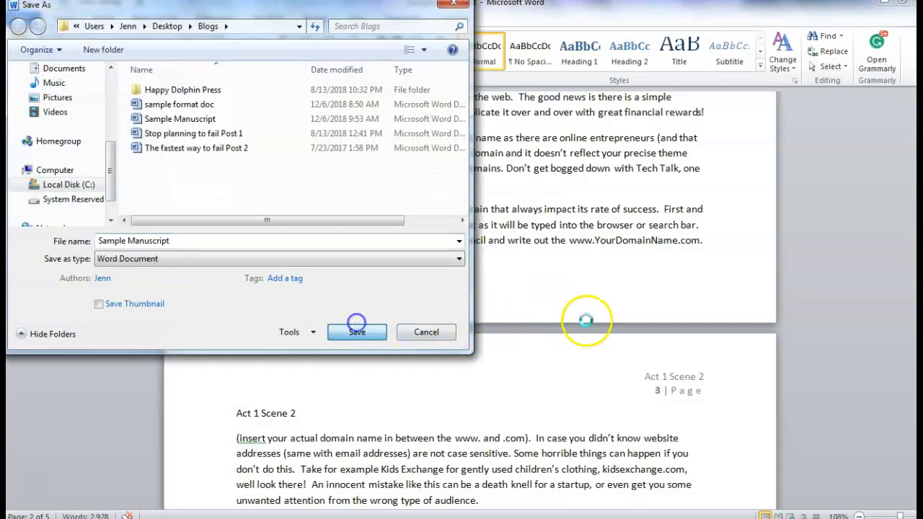
pyautogui.click(360, 331)
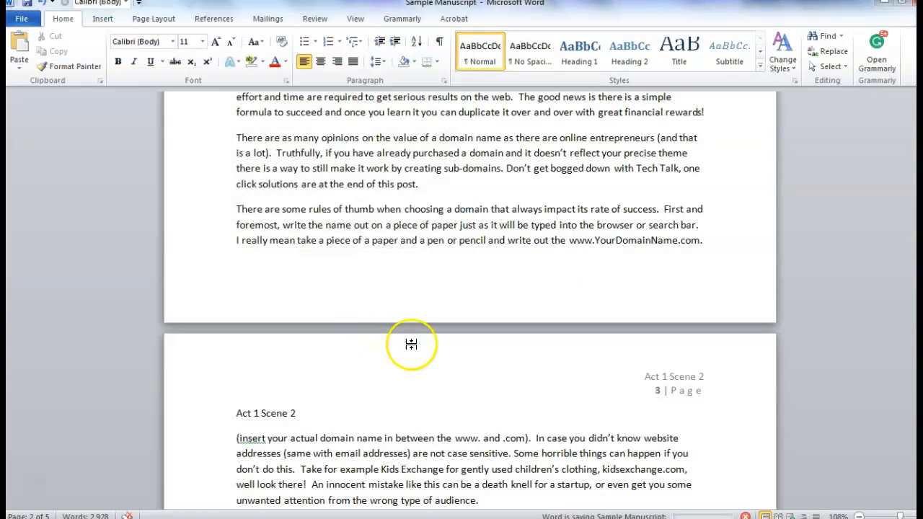
# Inspect the page number in the first page's Act 1 Scene 1 header by selecting it, and return to the body.
pyautogui.scroll(12, 551, 371)
pyautogui.scroll(15, 551, 369)
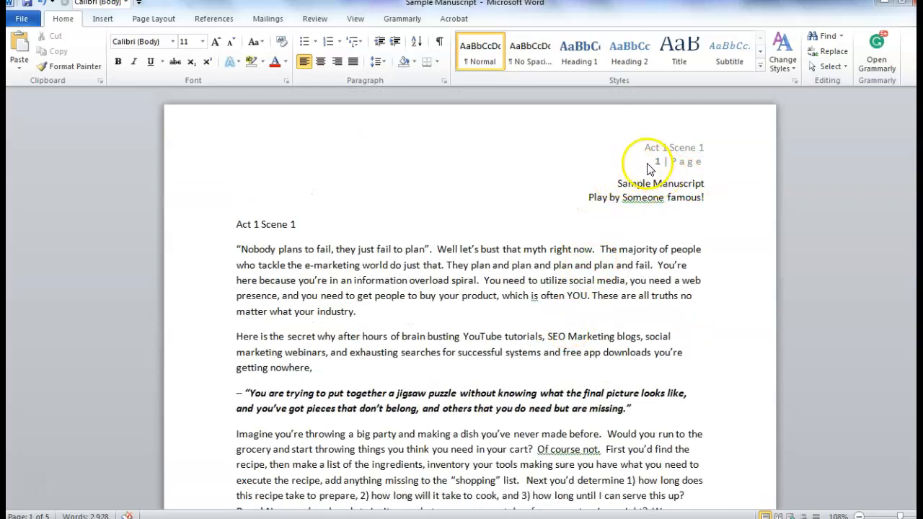
pyautogui.click(674, 165)
pyautogui.doubleClick(674, 165)
pyautogui.moveTo(656, 165); pyautogui.dragTo(693, 163)
pyautogui.click(606, 168)
pyautogui.doubleClick(623, 209)
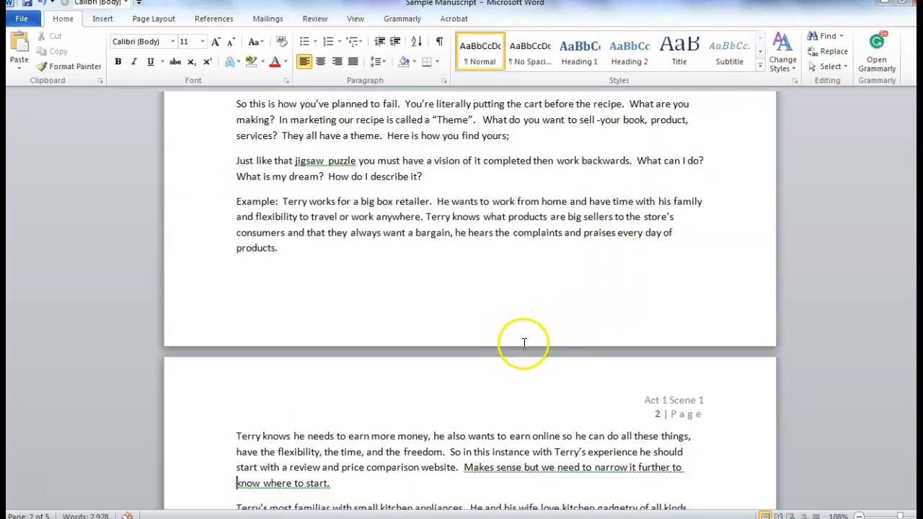
pyautogui.scroll(13, 524, 344)
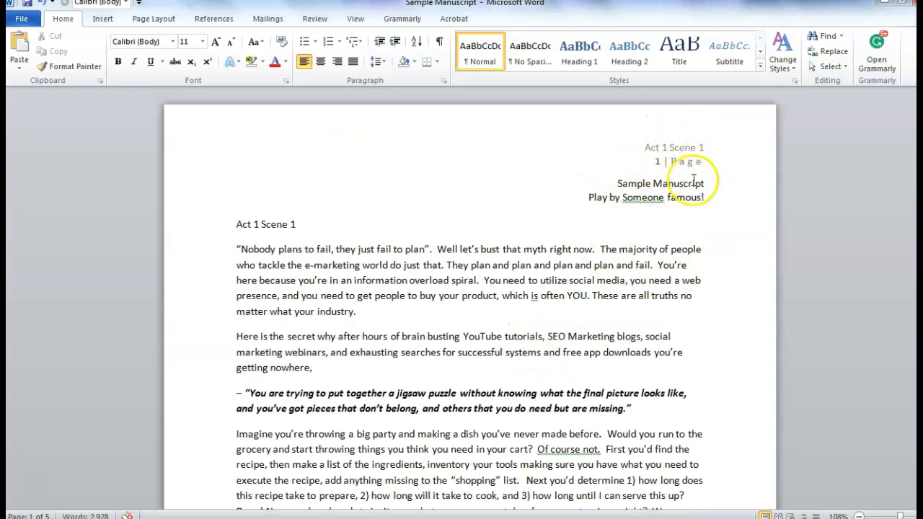